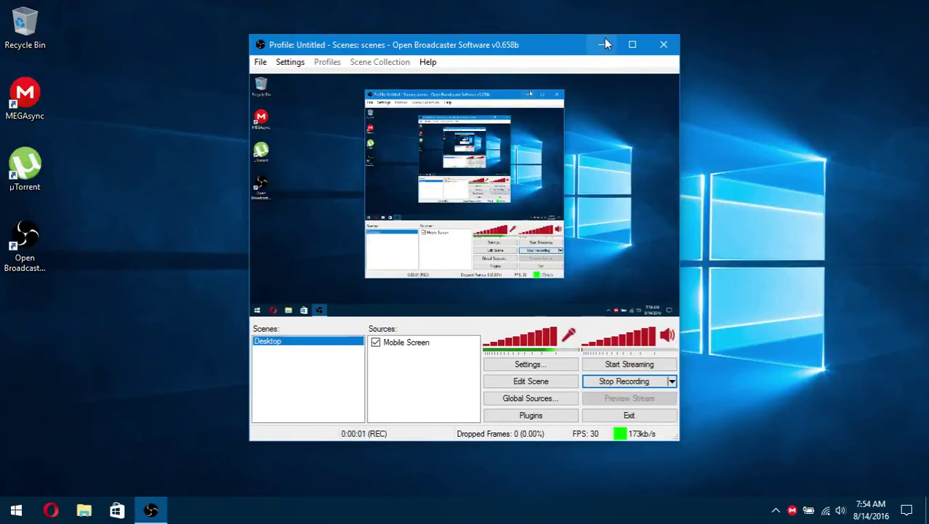
- Open the Office 97 Install Files folder on the desktop and launch SETUP.EXE
{"action": "left_click", "coordinate": [603, 42]}
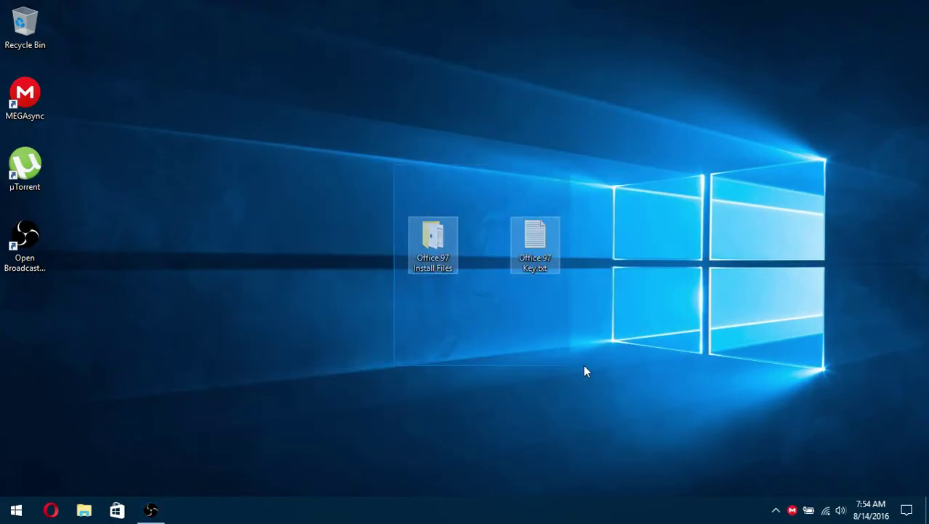
{"action": "left_click_drag", "start_coordinate": [396, 320], "coordinate": [619, 229]}
{"action": "left_click", "coordinate": [483, 226]}
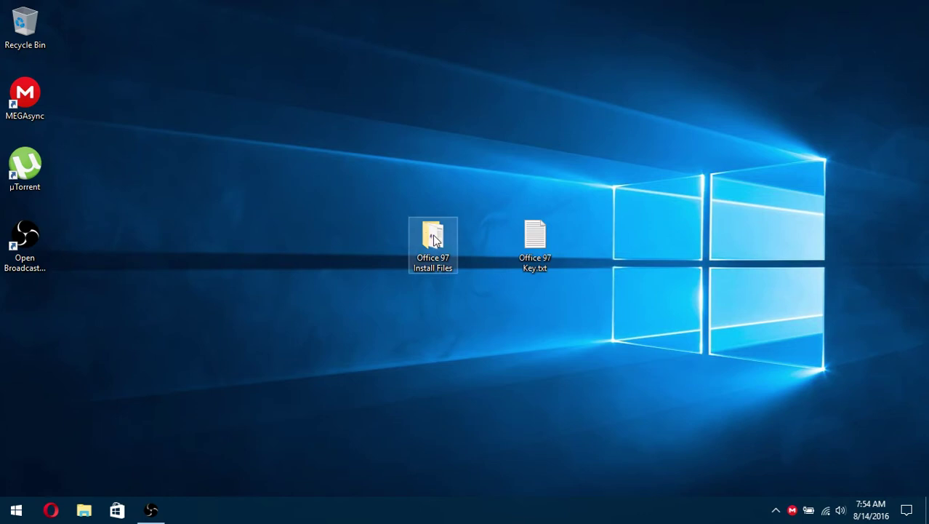
{"action": "mouse_move", "coordinate": [433, 244]}
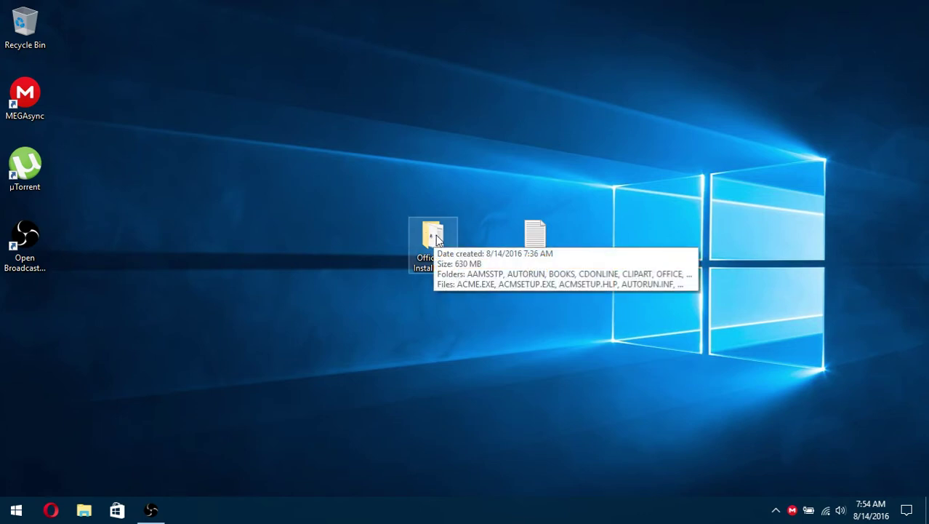
{"action": "double_click", "coordinate": [434, 234]}
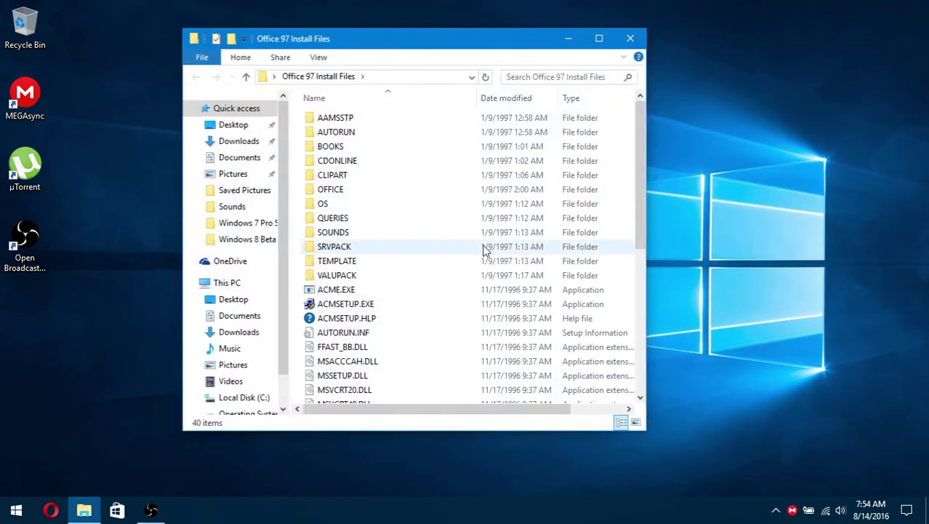
{"action": "scroll", "coordinate": [486, 250], "scroll_direction": "down", "scroll_amount": 6}
{"action": "scroll", "coordinate": [436, 250], "scroll_direction": "down", "scroll_amount": 1}
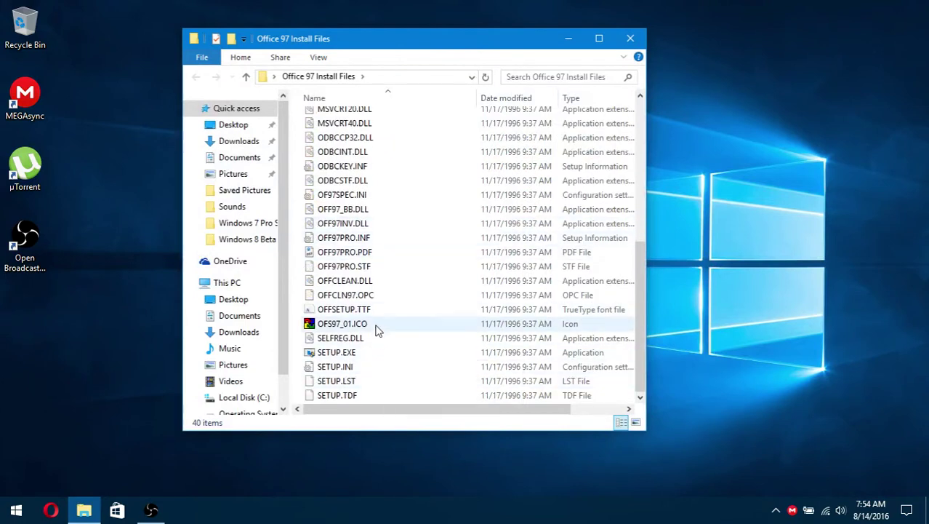
{"action": "double_click", "coordinate": [385, 355]}
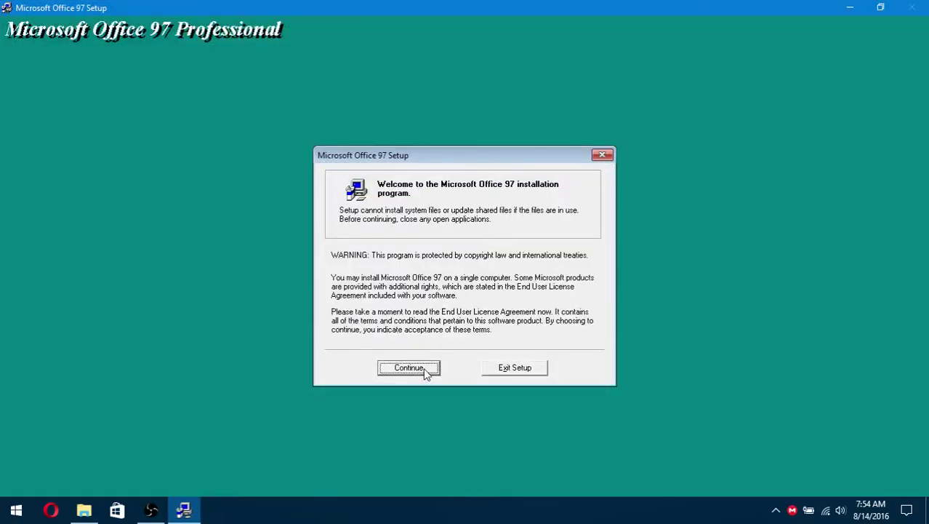
- Pass the welcome notice, then submit and confirm the user name details
{"action": "left_click", "coordinate": [424, 371]}
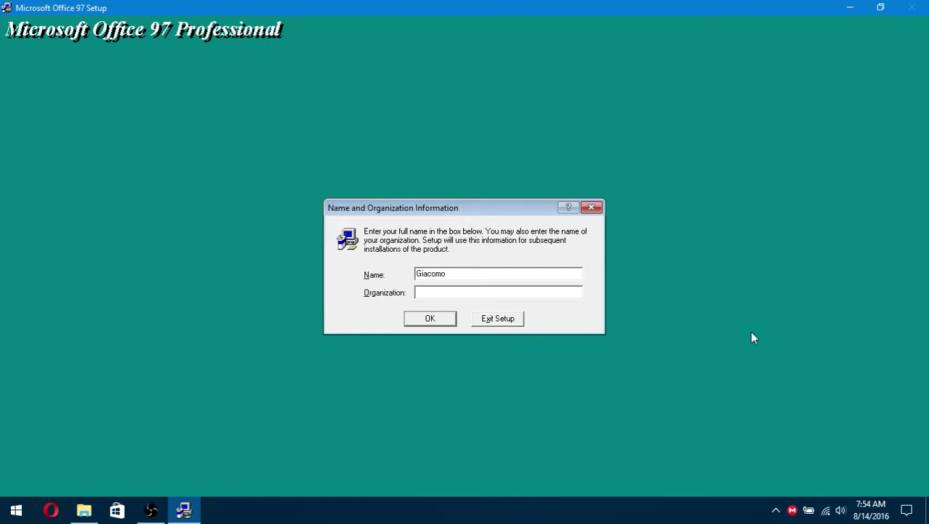
{"action": "left_click", "coordinate": [429, 320]}
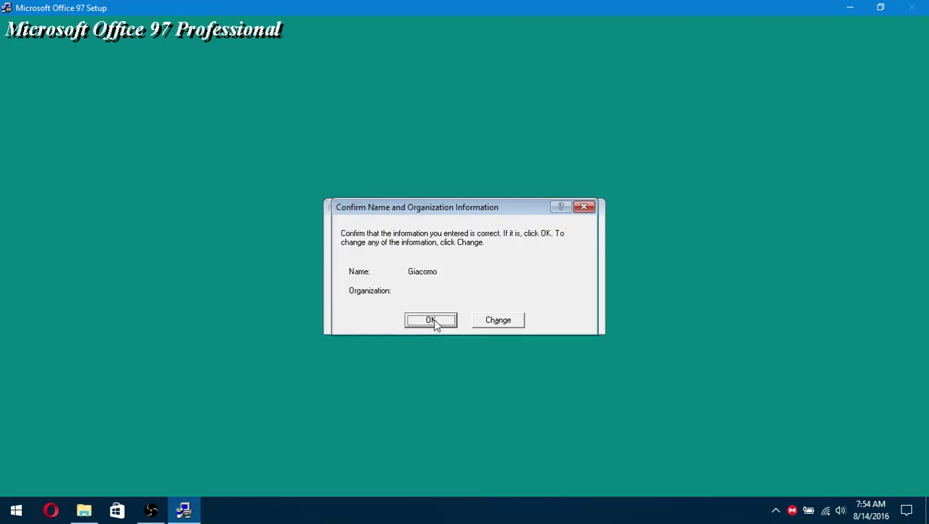
{"action": "left_click", "coordinate": [433, 320]}
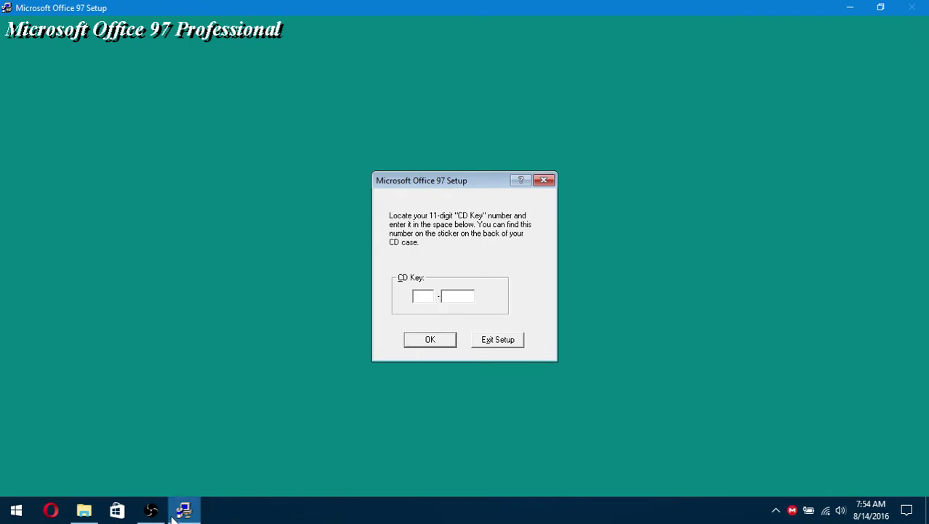
- Close the install folder and move the windowed Setup aside to expose the key file
{"action": "left_click", "coordinate": [84, 513]}
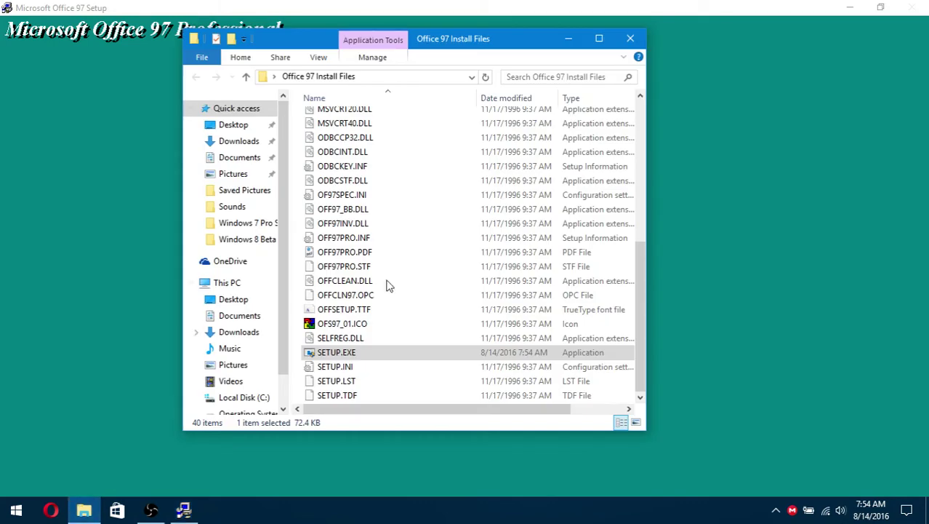
{"action": "left_click", "coordinate": [631, 41]}
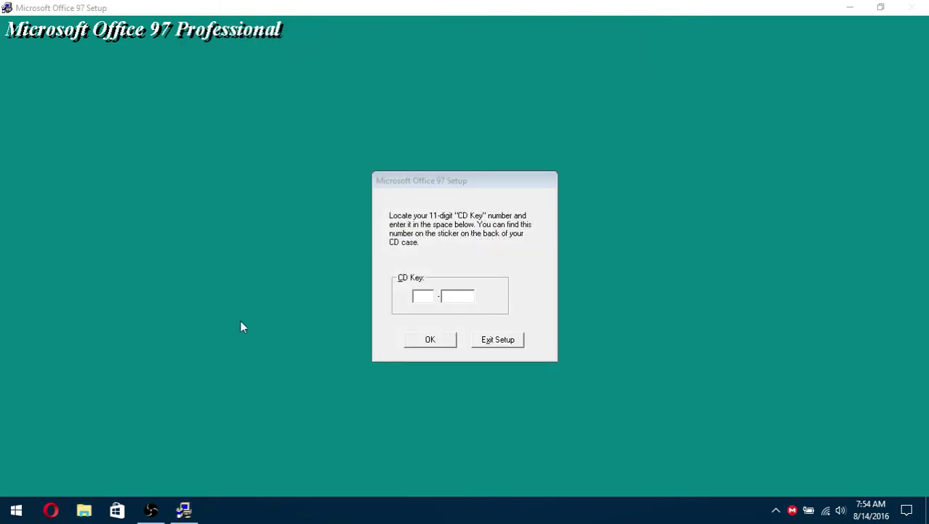
{"action": "left_click", "coordinate": [151, 509]}
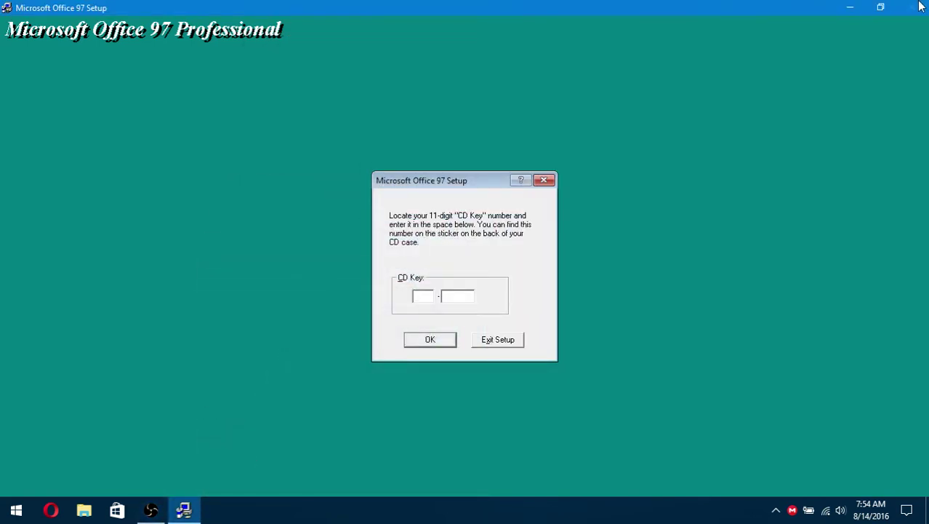
{"action": "double_click", "coordinate": [791, 7]}
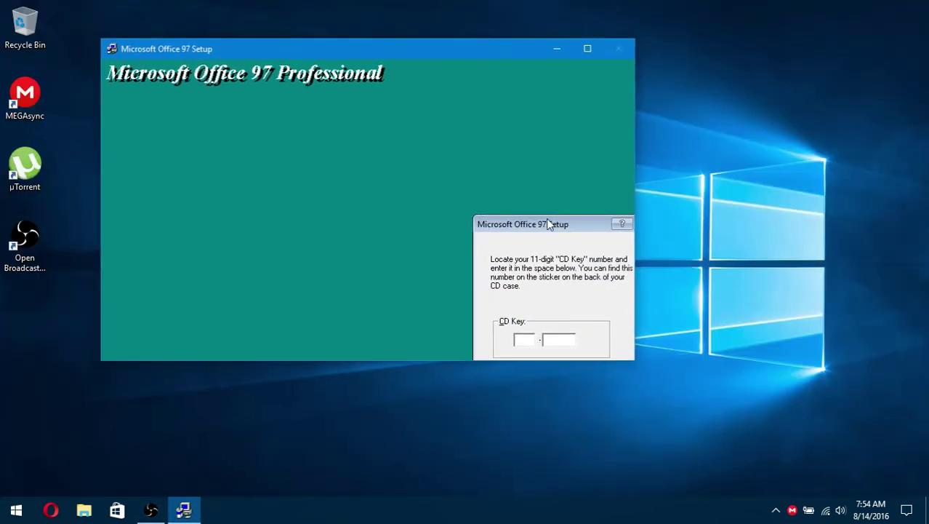
{"action": "left_click_drag", "start_coordinate": [547, 224], "coordinate": [306, 128]}
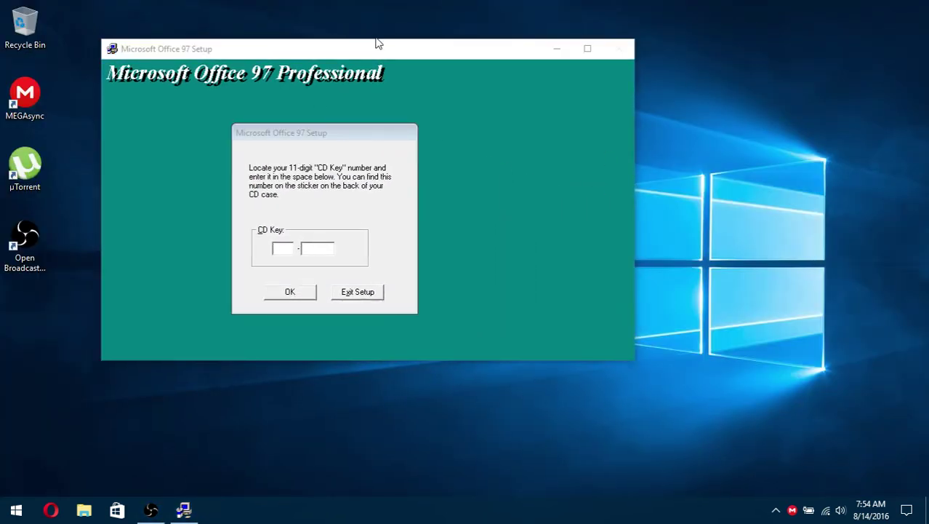
{"action": "mouse_move", "coordinate": [356, 43]}
{"action": "left_mouse_down"}
{"action": "mouse_move", "coordinate": [363, 318]}
{"action": "mouse_move", "coordinate": [256, 99]}
{"action": "left_mouse_up"}
{"action": "left_click", "coordinate": [548, 247]}
{"action": "double_click", "coordinate": [548, 247]}
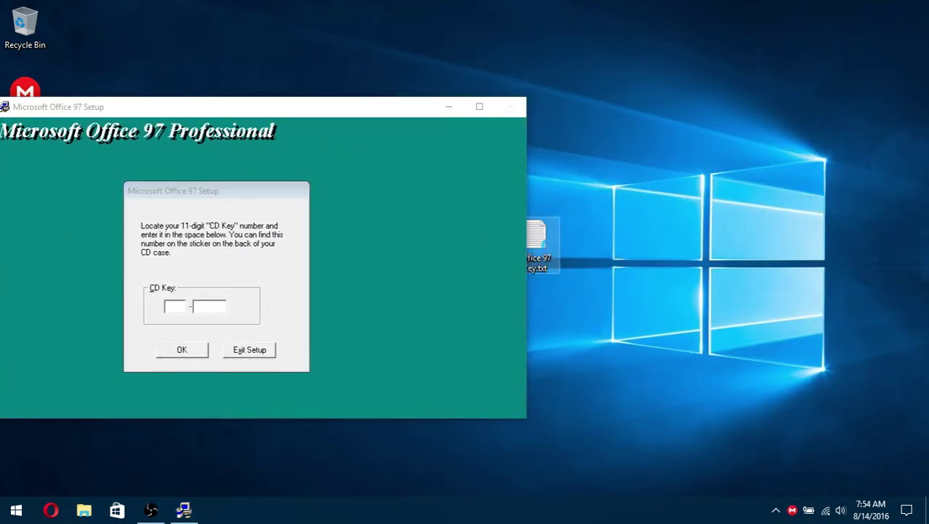
{"action": "left_click_drag", "start_coordinate": [274, 170], "coordinate": [152, 150]}
{"action": "left_click_drag", "start_coordinate": [176, 85], "coordinate": [387, 142]}
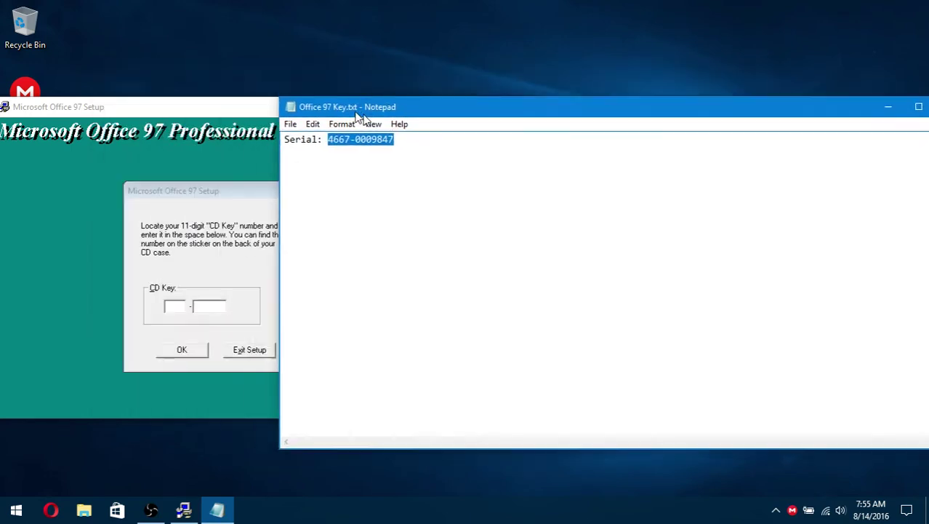
{"action": "left_click", "coordinate": [195, 313]}
{"action": "key", "text": "ctrl+v"}
{"action": "left_click", "coordinate": [797, 269]}
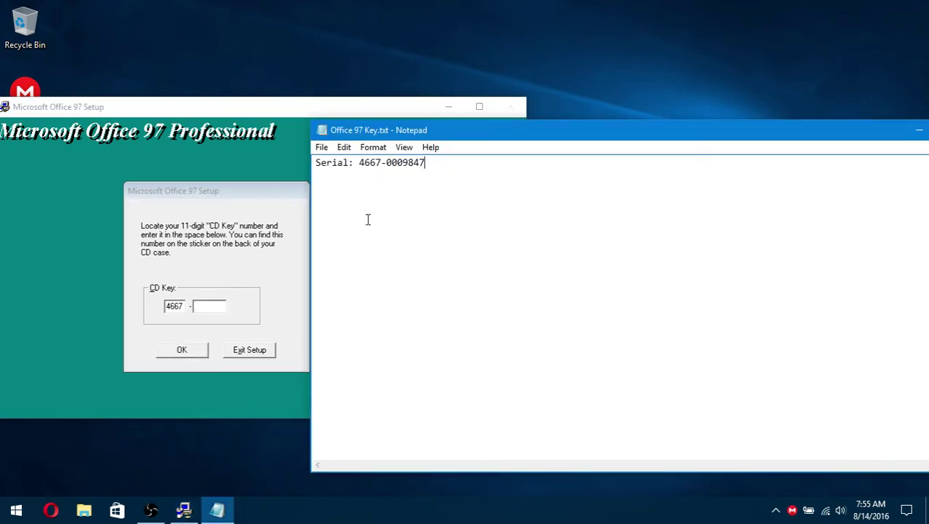
{"action": "left_click_drag", "start_coordinate": [386, 163], "coordinate": [437, 168]}
{"action": "key", "text": "ctrl+c"}
{"action": "left_click", "coordinate": [209, 306]}
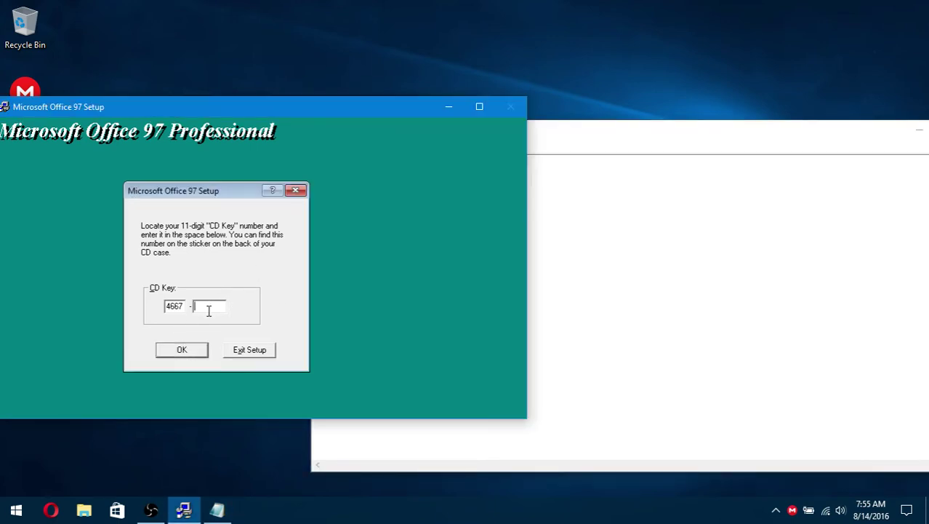
{"action": "key", "text": "ctrl+v"}
{"action": "left_click", "coordinate": [182, 349]}
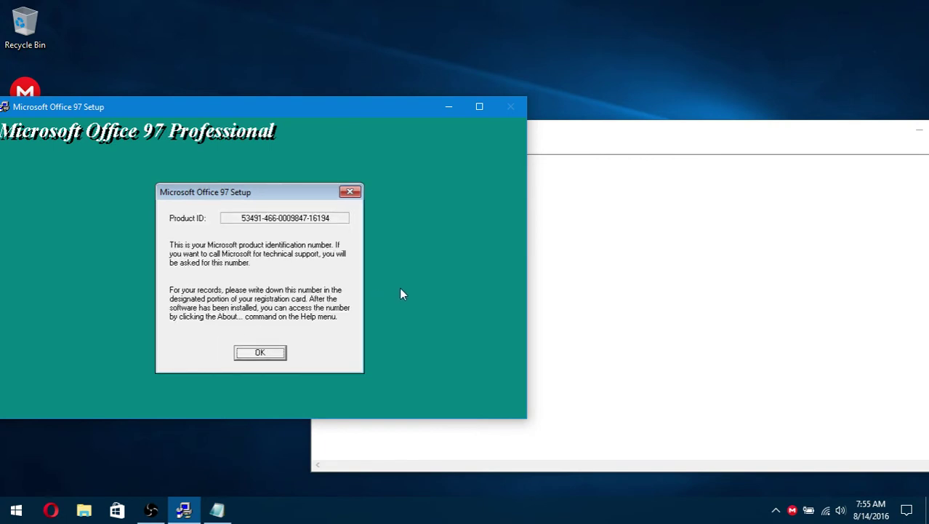
{"action": "left_click", "coordinate": [720, 136]}
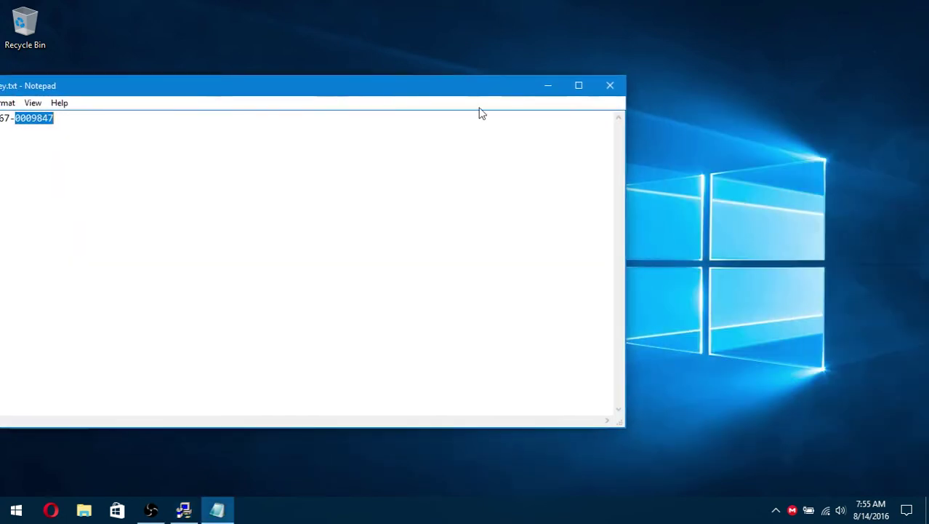
- Close the key file, acknowledge the product ID, and keep the default Program Files folder
{"action": "left_click", "coordinate": [613, 85]}
{"action": "double_click", "coordinate": [367, 111]}
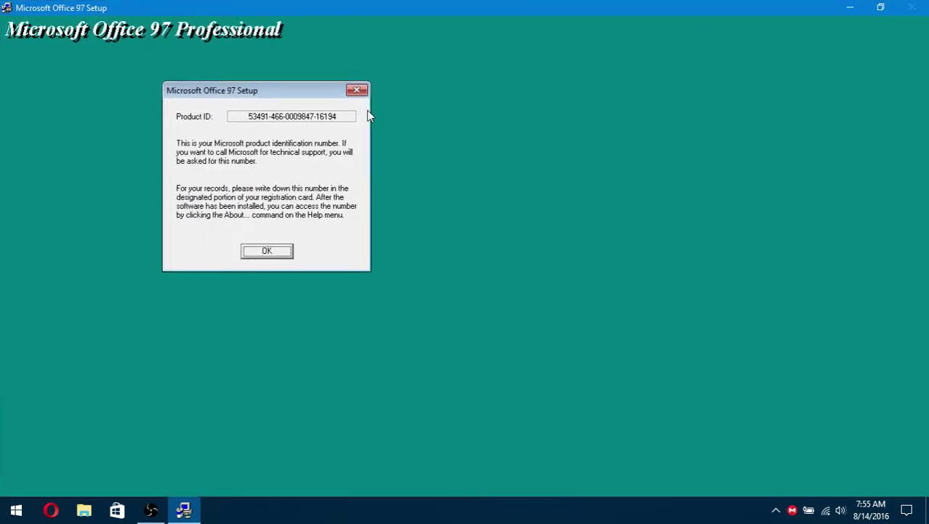
{"action": "left_click_drag", "start_coordinate": [295, 94], "coordinate": [471, 165]}
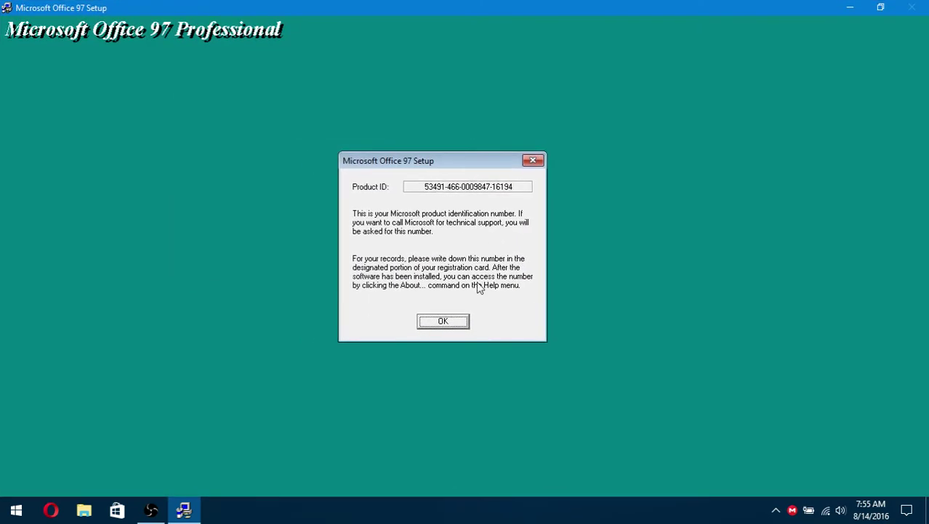
{"action": "left_click", "coordinate": [443, 322]}
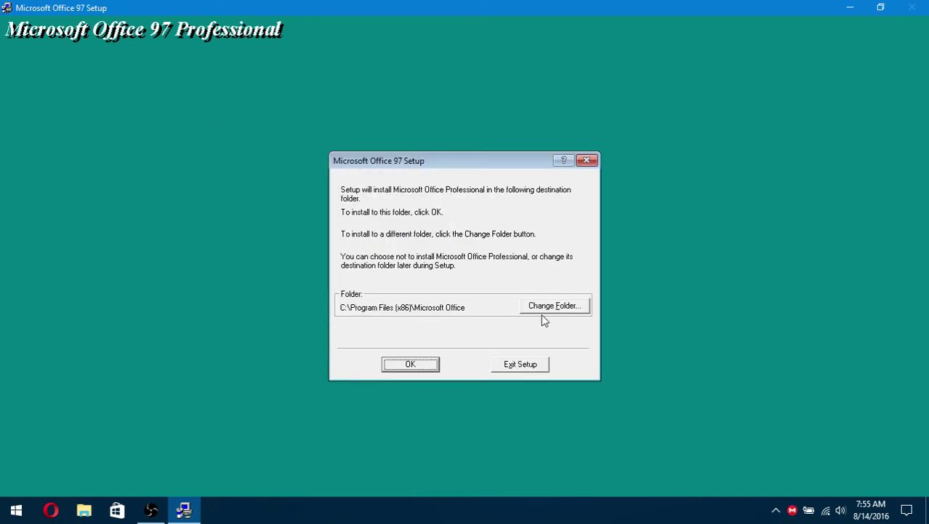
{"action": "left_click", "coordinate": [408, 365]}
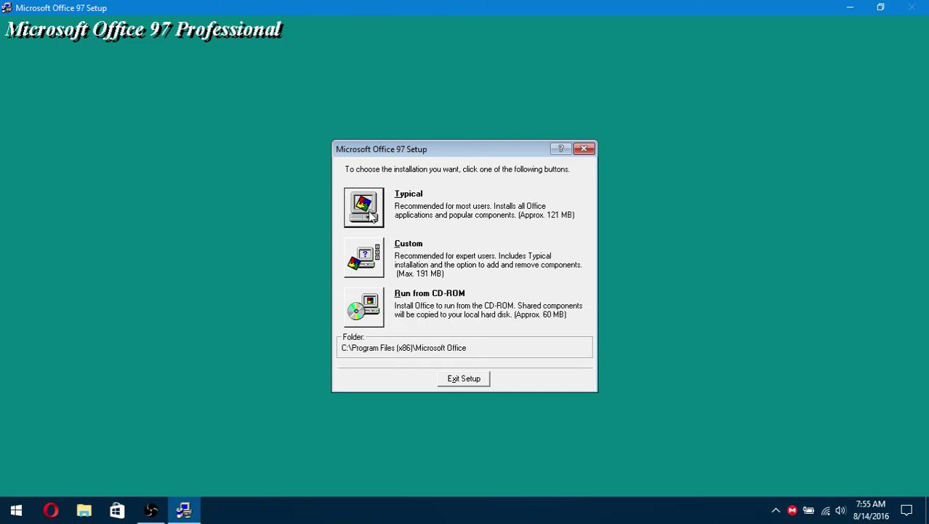
- Choose the Typical installation and try toggling Typical Office Components and Microsoft Map
{"action": "left_click", "coordinate": [370, 213]}
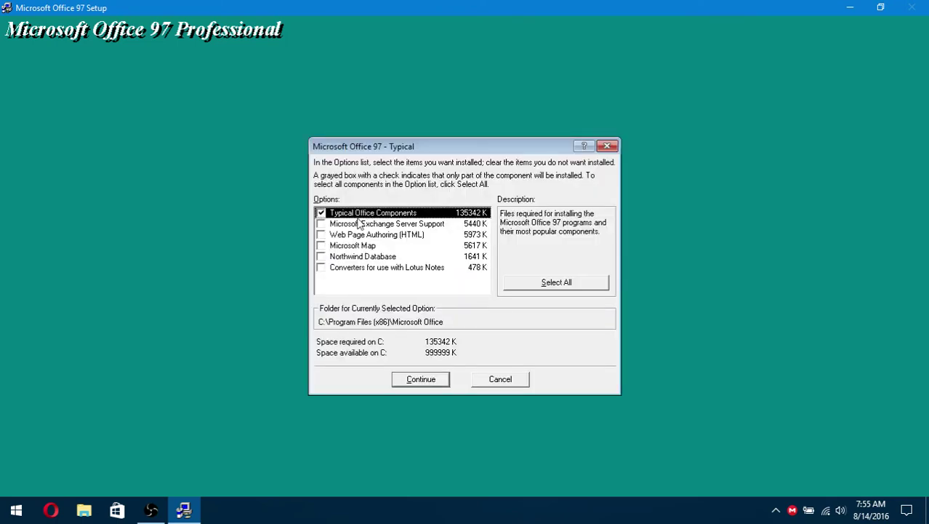
{"action": "left_click", "coordinate": [338, 225]}
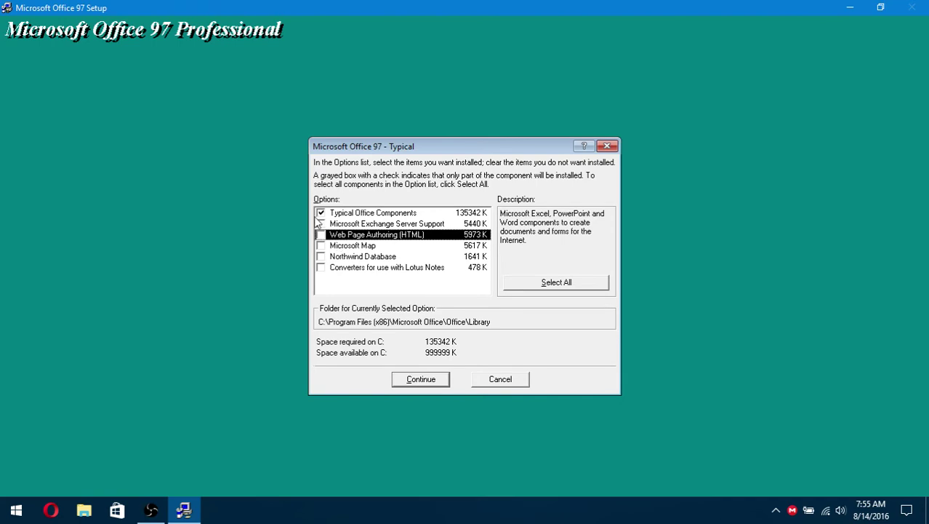
{"action": "left_click", "coordinate": [321, 221]}
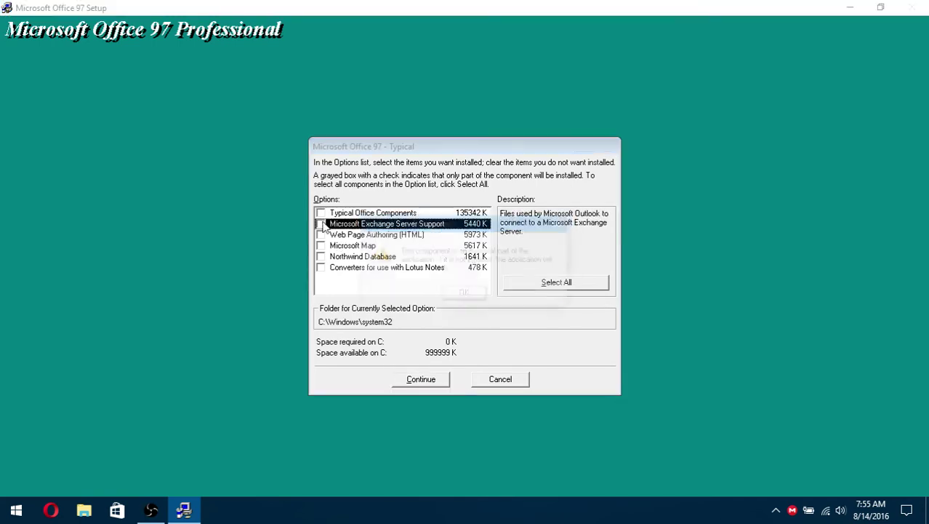
{"action": "left_click", "coordinate": [465, 295]}
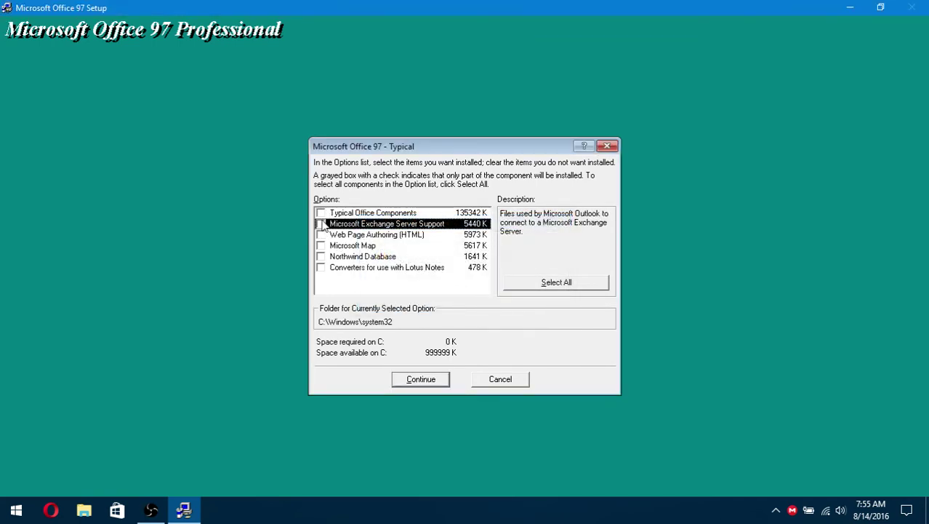
{"action": "left_click", "coordinate": [321, 213]}
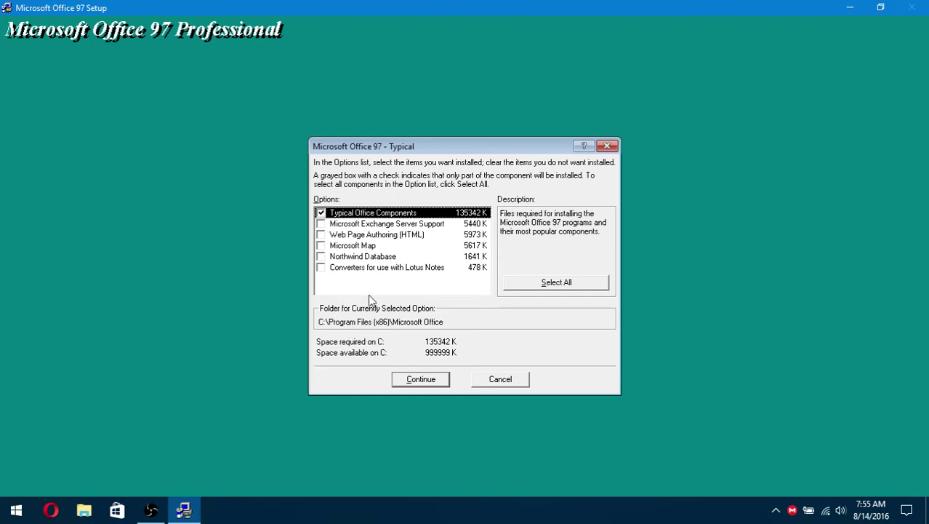
{"action": "left_click", "coordinate": [321, 246]}
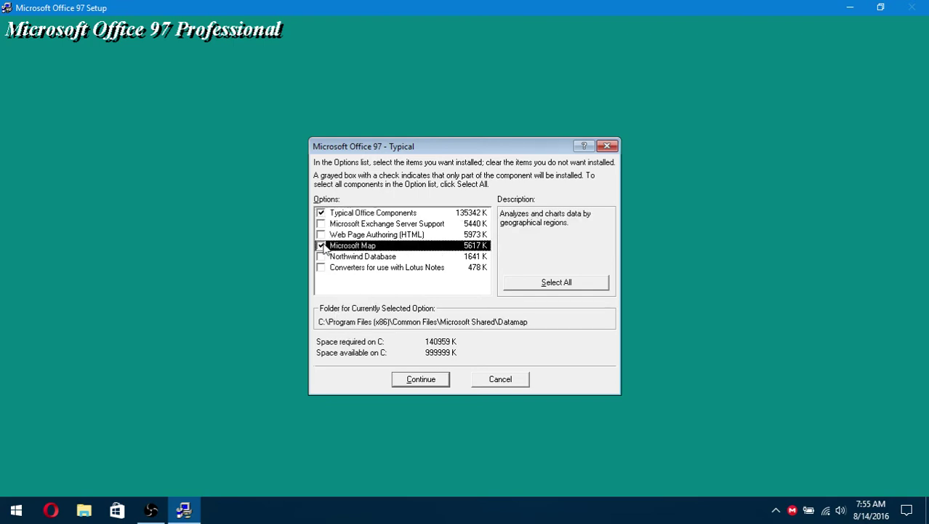
{"action": "left_click", "coordinate": [321, 246]}
{"action": "left_click", "coordinate": [418, 213]}
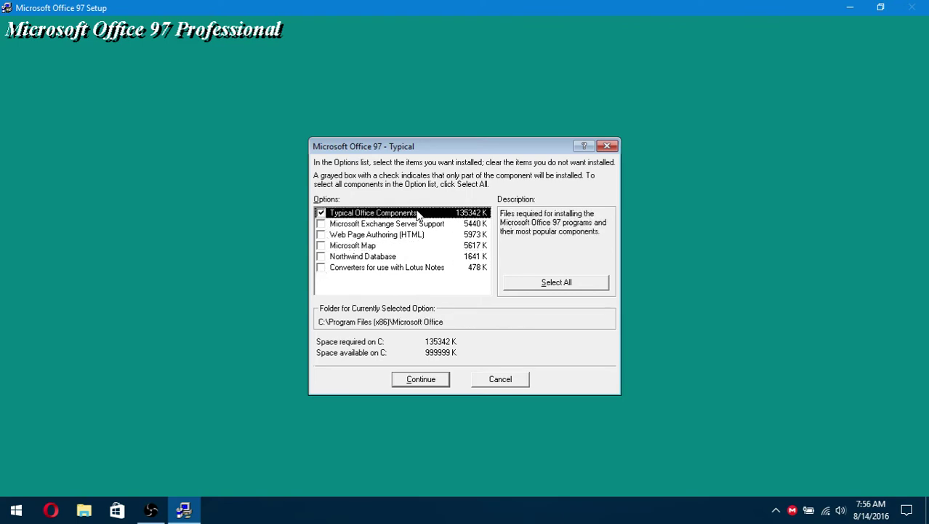
- Select all components, then exclude Lotus Notes converters, Northwind, Map, HTML authoring and Exchange support
{"action": "left_click", "coordinate": [506, 285]}
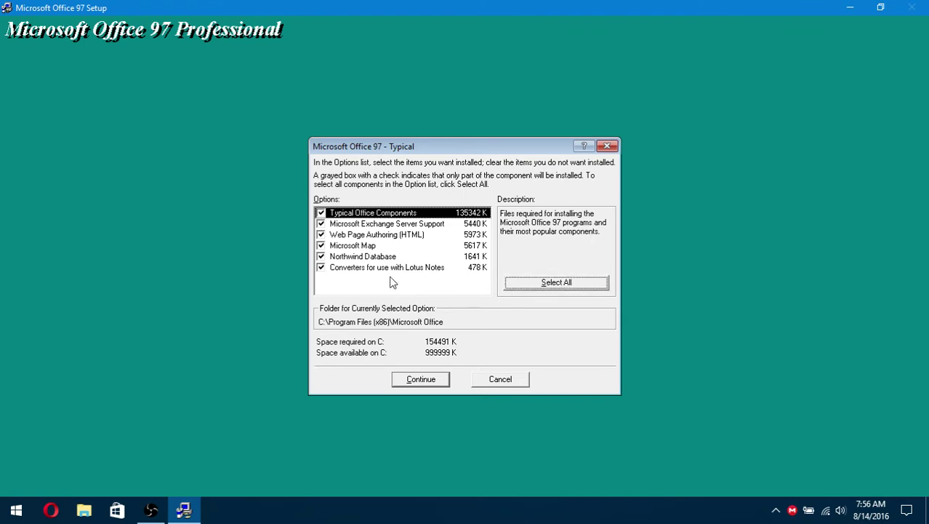
{"action": "left_click", "coordinate": [321, 267]}
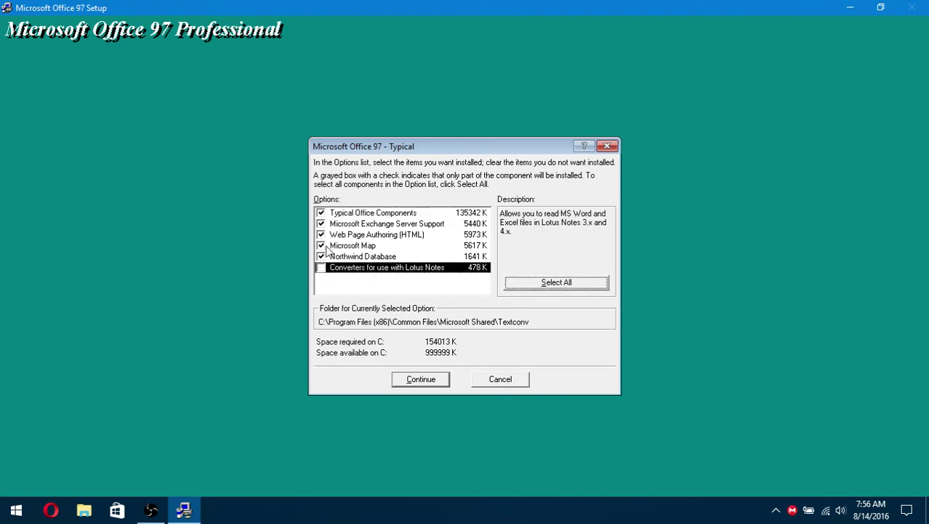
{"action": "left_click", "coordinate": [321, 245]}
{"action": "left_click", "coordinate": [321, 256]}
{"action": "left_click", "coordinate": [322, 234]}
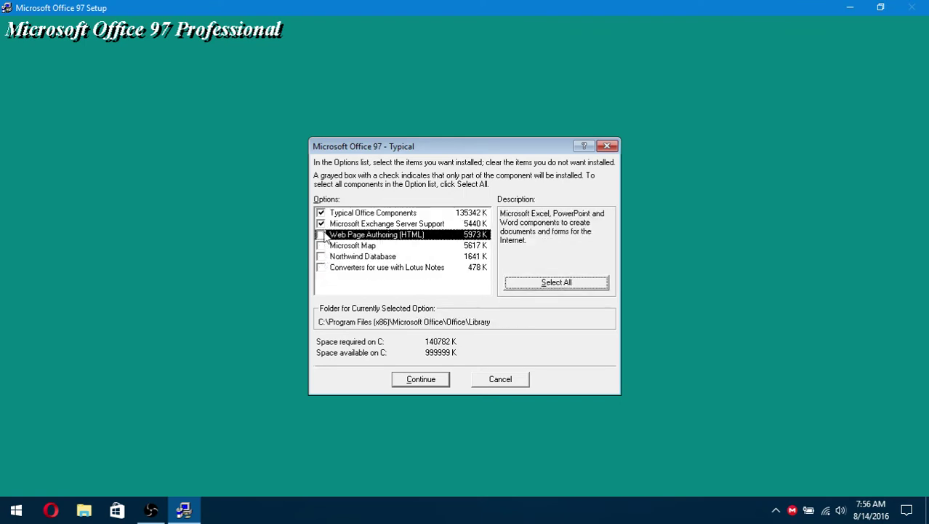
{"action": "left_click", "coordinate": [321, 223]}
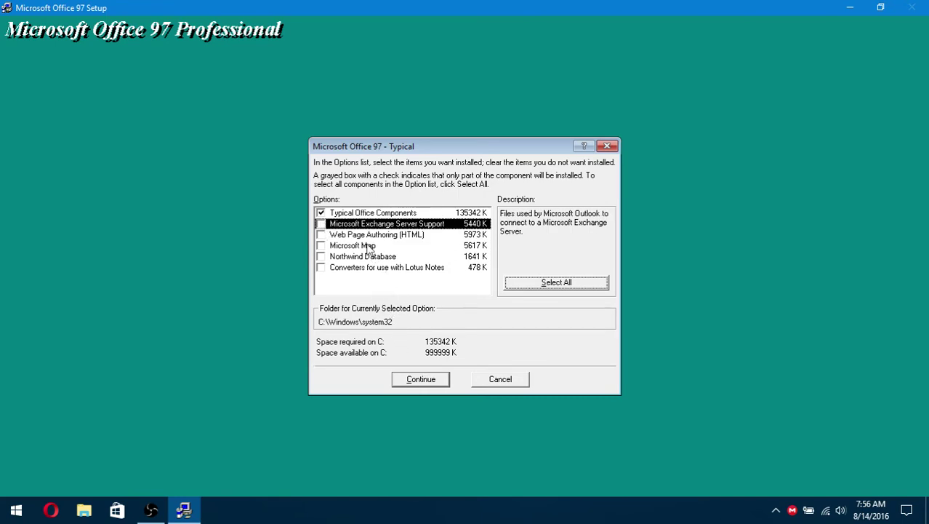
- Leave Exchange support unchecked with only Typical Office Components, and start installing
{"action": "left_click", "coordinate": [374, 213]}
{"action": "left_click", "coordinate": [373, 224]}
{"action": "left_click", "coordinate": [321, 223]}
{"action": "left_click", "coordinate": [322, 224]}
{"action": "left_click", "coordinate": [369, 212]}
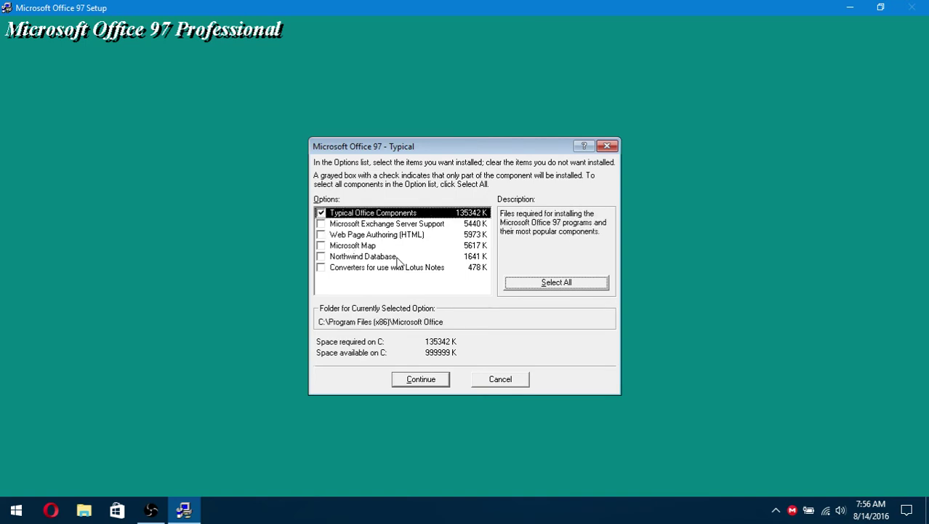
{"action": "left_click", "coordinate": [429, 381]}
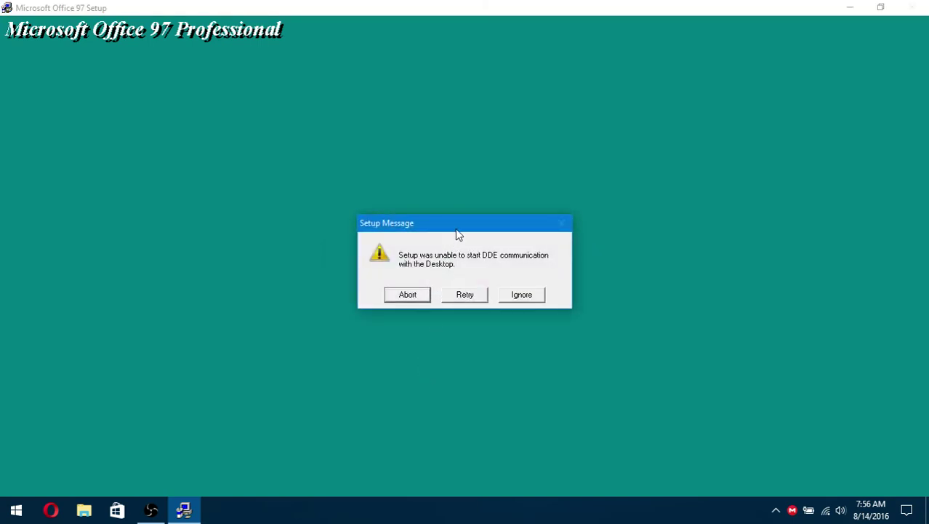
- Ignore the DDE warning and keep Microsoft Office as the program group
{"action": "left_click", "coordinate": [513, 298]}
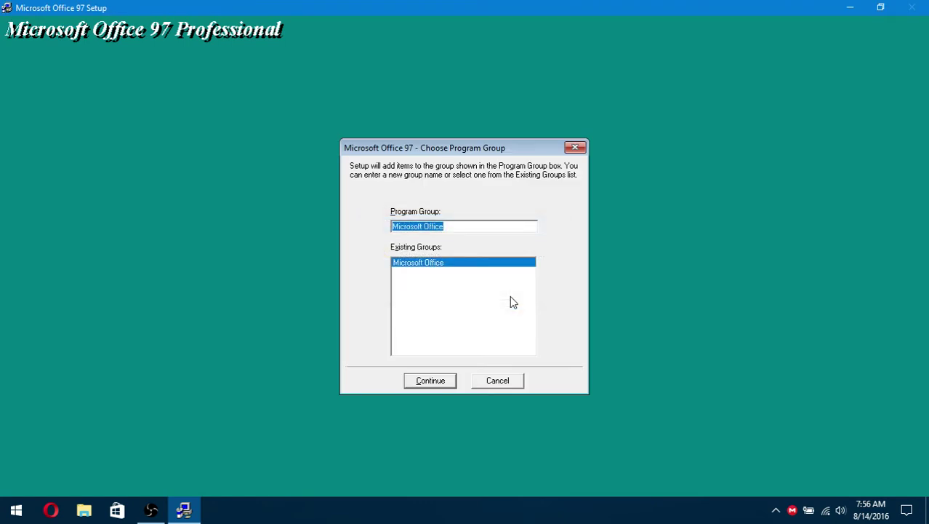
{"action": "left_click", "coordinate": [470, 226]}
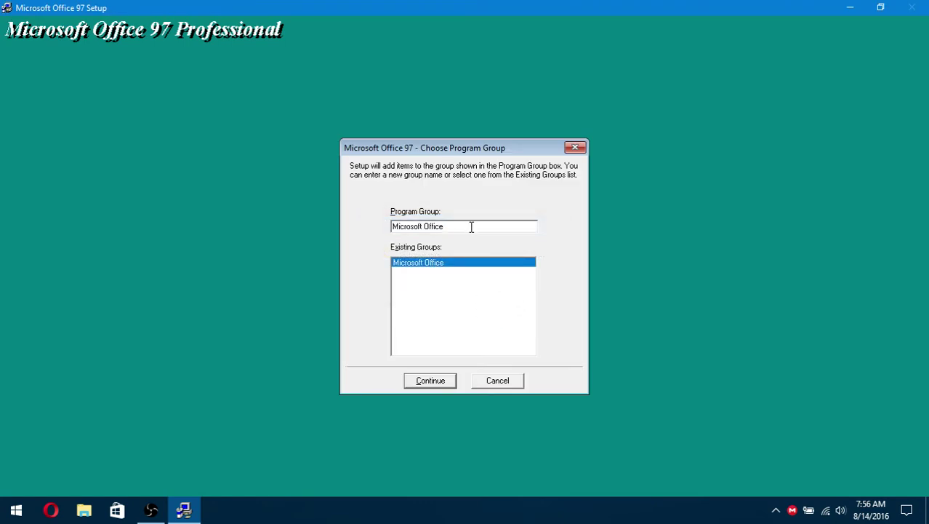
{"action": "left_click", "coordinate": [439, 386]}
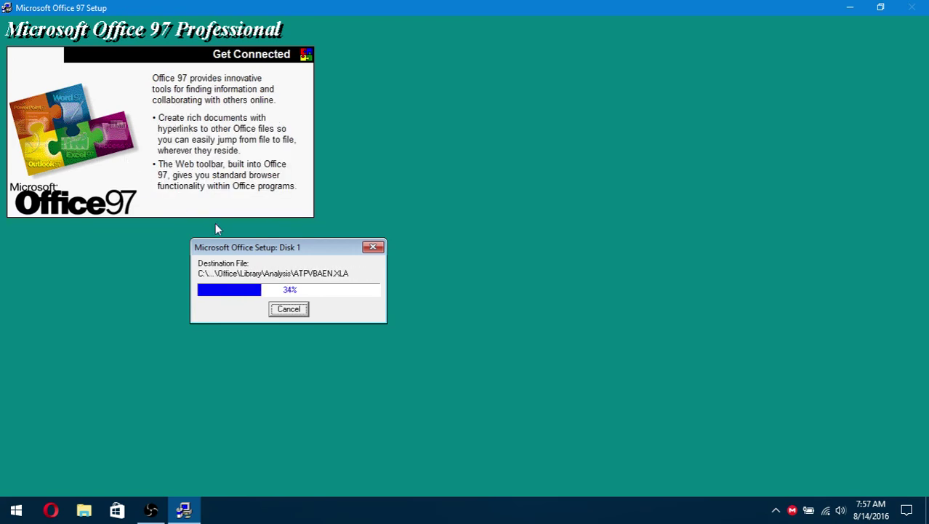
- Check This PC's system properties while copying runs, then move the progress window aside
{"action": "left_click", "coordinate": [16, 510]}
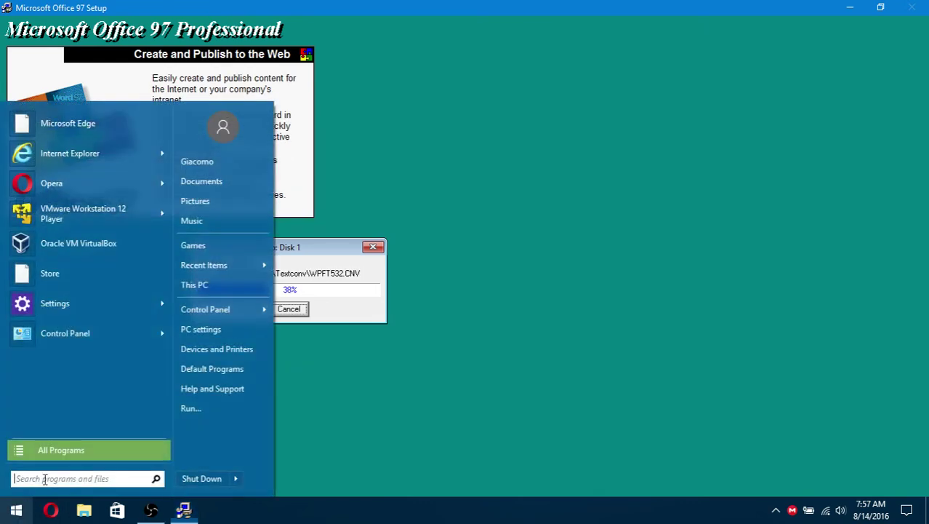
{"action": "right_click", "coordinate": [254, 289]}
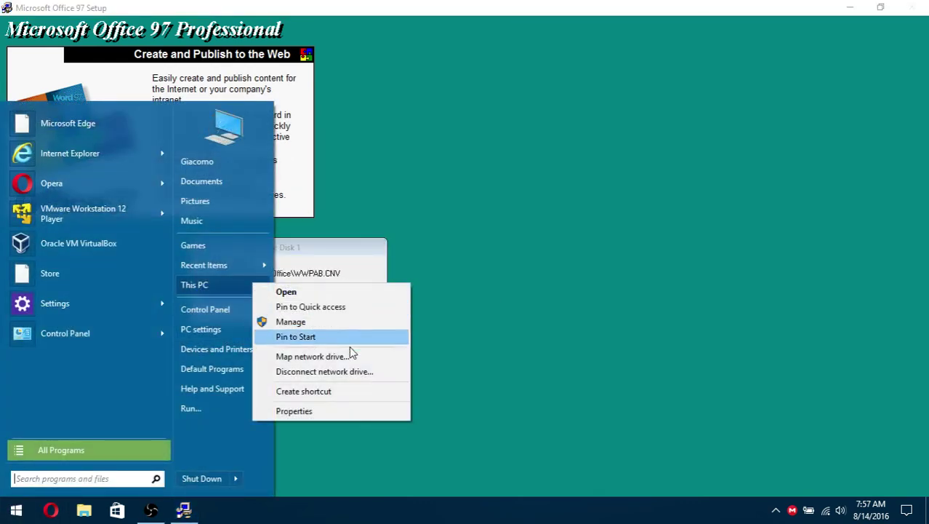
{"action": "left_click", "coordinate": [348, 409]}
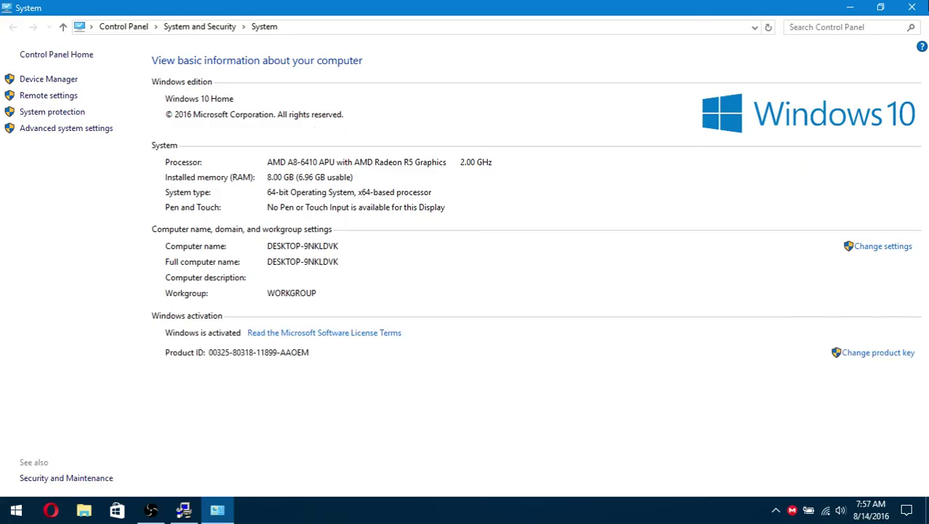
{"action": "left_click", "coordinate": [912, 8]}
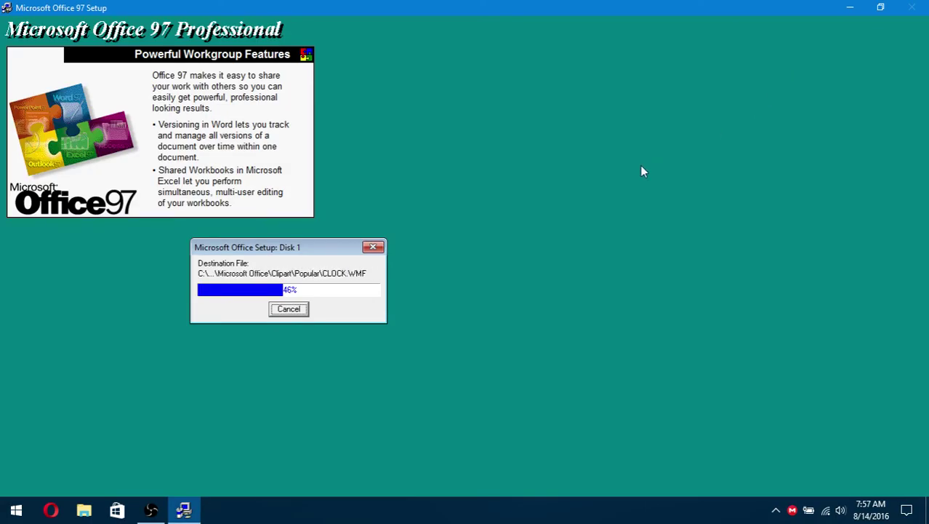
{"action": "mouse_move", "coordinate": [311, 249]}
{"action": "left_mouse_down"}
{"action": "mouse_move", "coordinate": [566, 290]}
{"action": "mouse_move", "coordinate": [555, 226]}
{"action": "mouse_move", "coordinate": [544, 217]}
{"action": "left_mouse_up"}
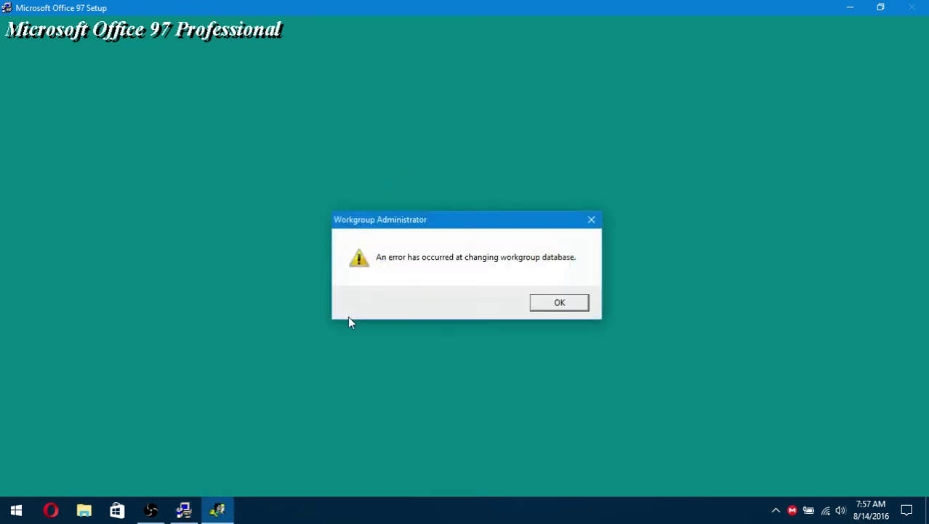
- Dismiss the workgroup database and SYSTEM.MDW errors and ignore the repeated DDE error
{"action": "left_click", "coordinate": [574, 307]}
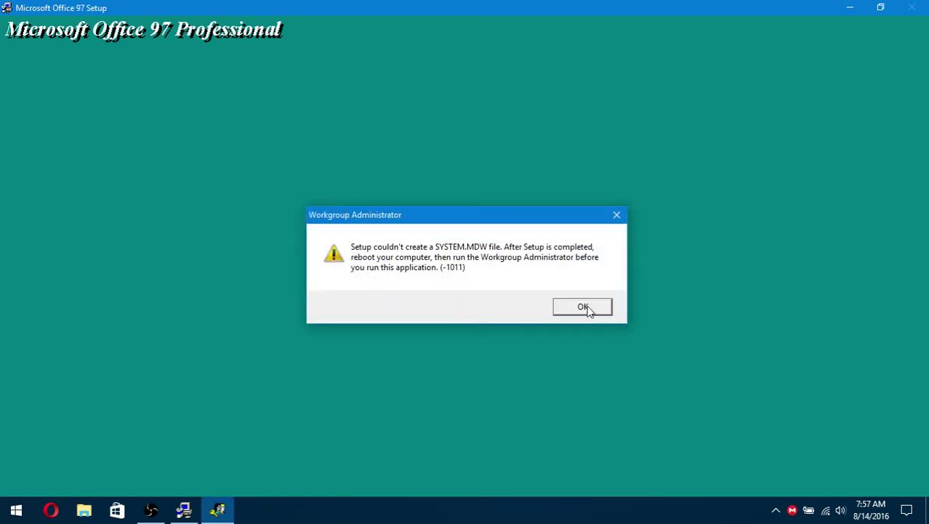
{"action": "left_click", "coordinate": [588, 308]}
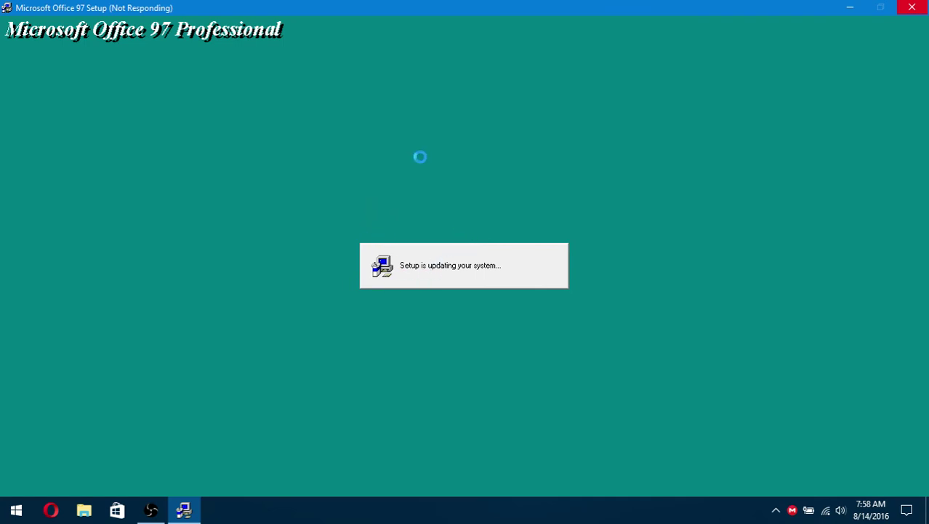
{"action": "left_click", "coordinate": [406, 307]}
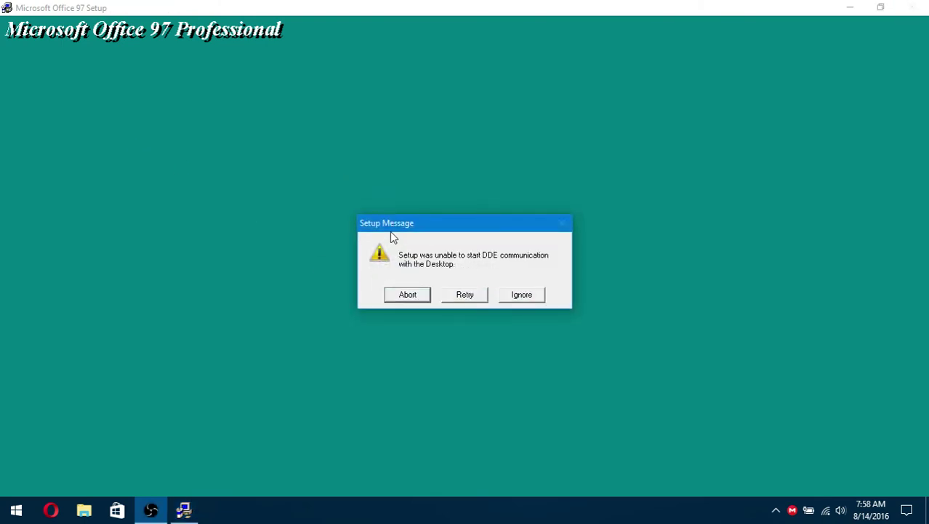
{"action": "left_click", "coordinate": [541, 295]}
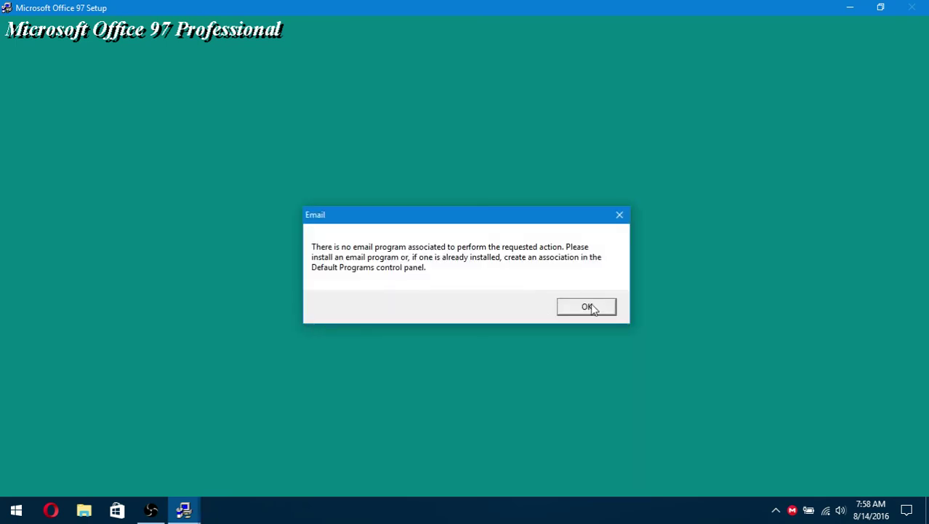
- Dismiss the missing email warnings, acknowledge setup completion, and bring up the Start menu
{"action": "left_click", "coordinate": [586, 307]}
{"action": "left_click", "coordinate": [587, 307]}
{"action": "left_click", "coordinate": [592, 308]}
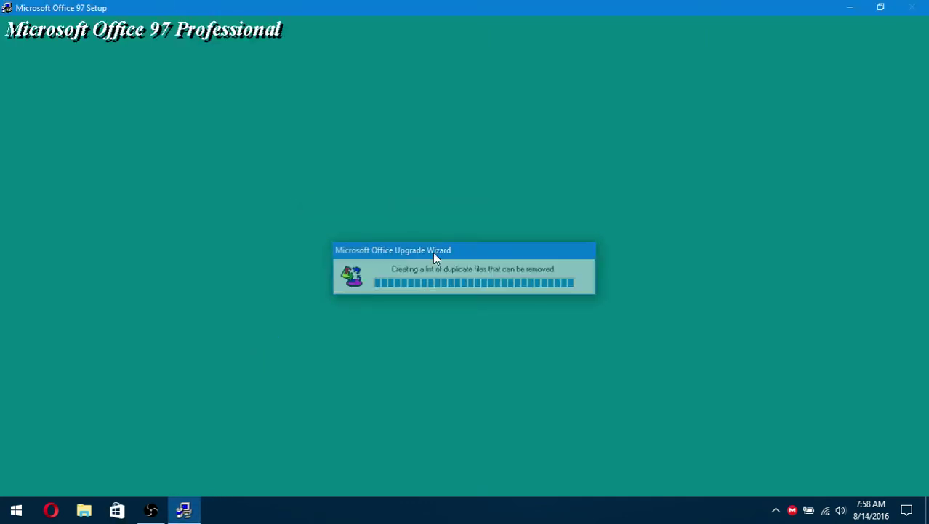
{"action": "left_click", "coordinate": [473, 316]}
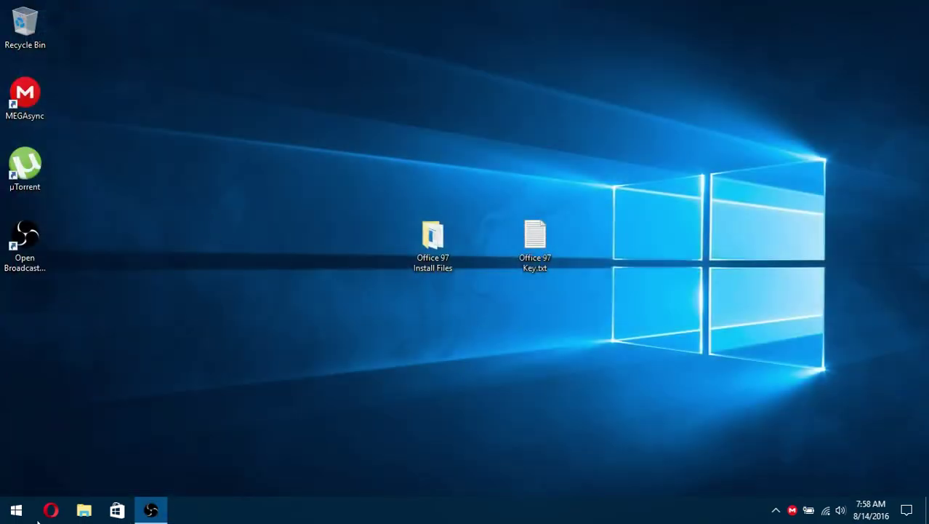
{"action": "left_click", "coordinate": [22, 511]}
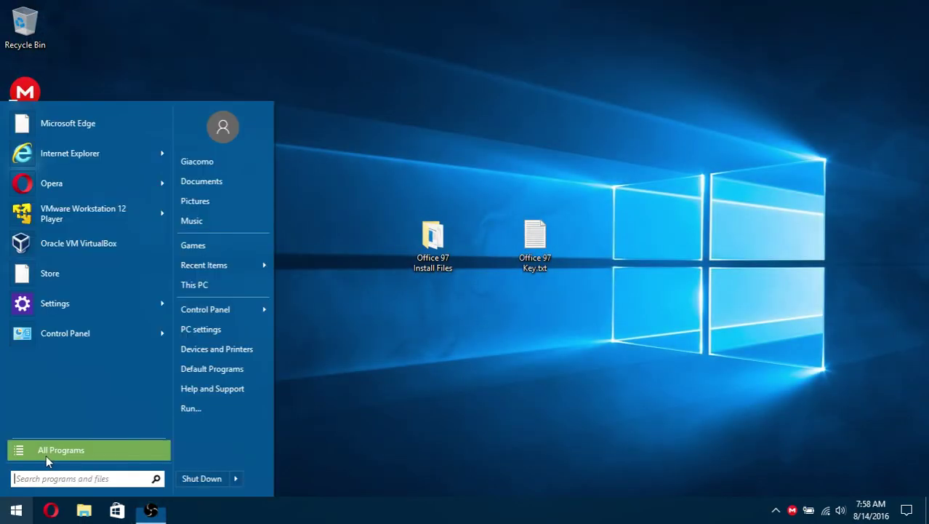
- Launch Microsoft Word from the Microsoft Office folder under All Programs
{"action": "left_click", "coordinate": [45, 454]}
{"action": "left_click", "coordinate": [112, 252]}
{"action": "left_click", "coordinate": [100, 347]}
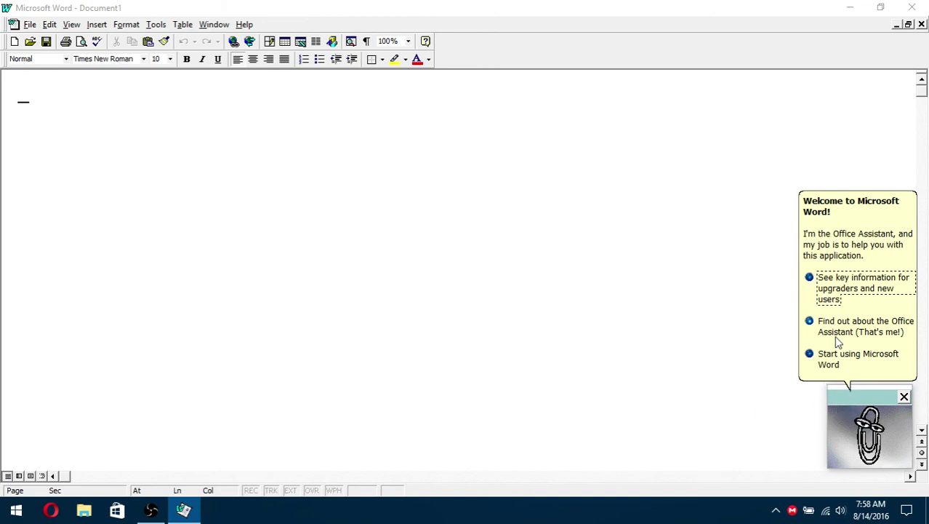
- Move Clippit, skip the welcome, accept the default user name, and open the Assistant's question box
{"action": "left_click_drag", "start_coordinate": [847, 393], "coordinate": [813, 367]}
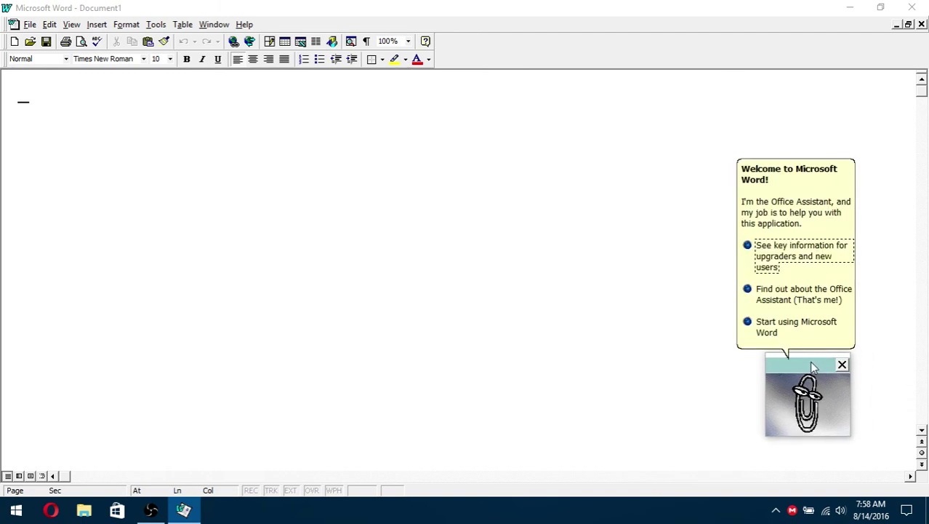
{"action": "left_click", "coordinate": [768, 325]}
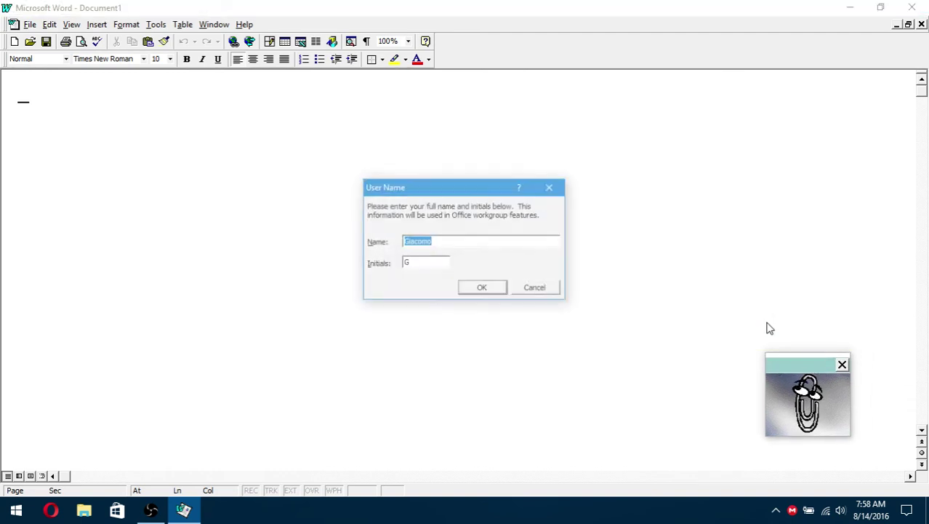
{"action": "left_click", "coordinate": [483, 288]}
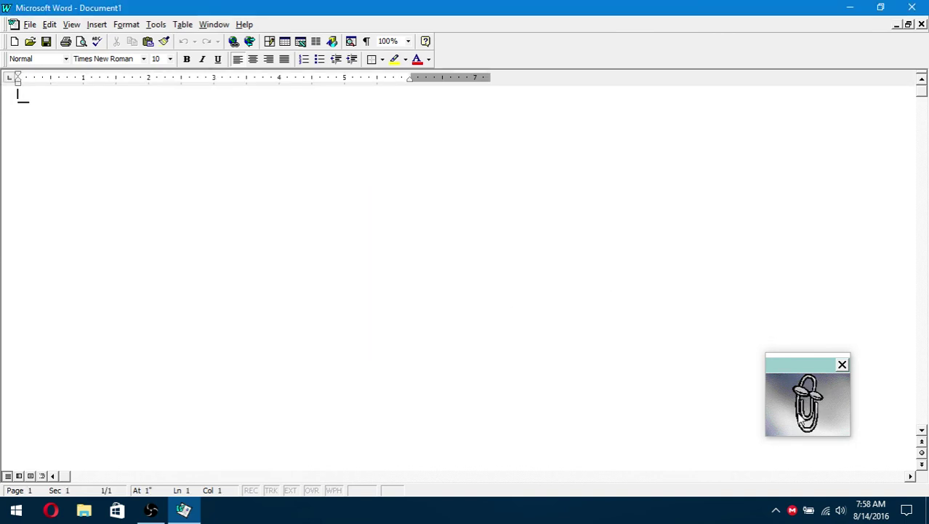
{"action": "left_click", "coordinate": [798, 413]}
{"action": "left_click", "coordinate": [758, 290]}
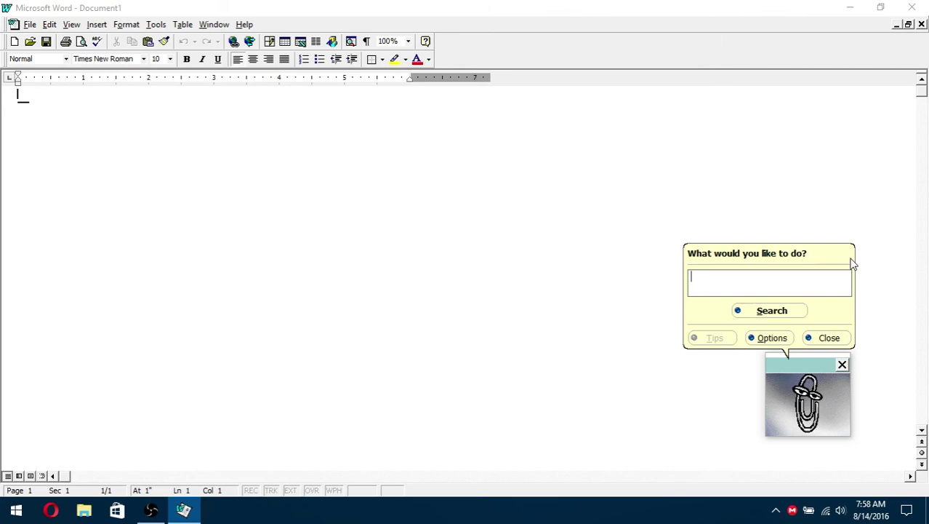
- Test the Office Assistant with the queries 'fu' and 'Hello'
{"action": "type", "text": "f u"}
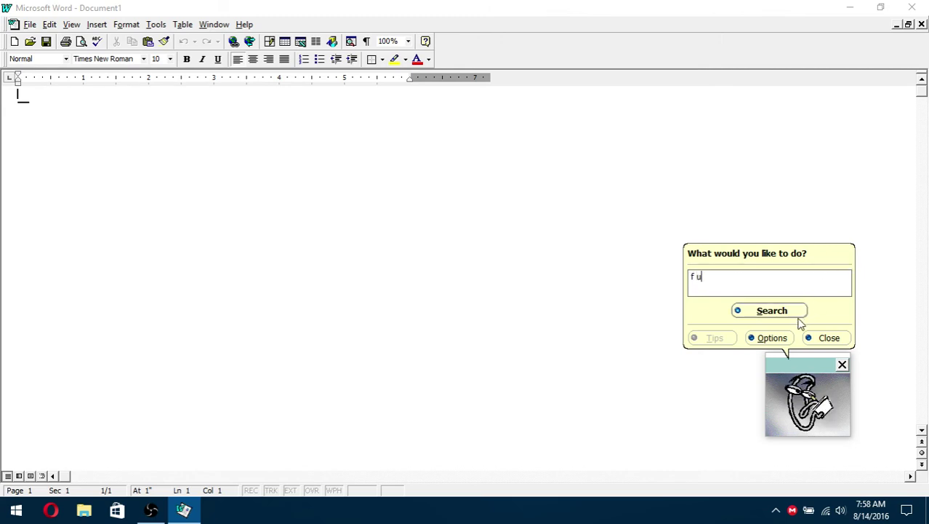
{"action": "left_click", "coordinate": [787, 314]}
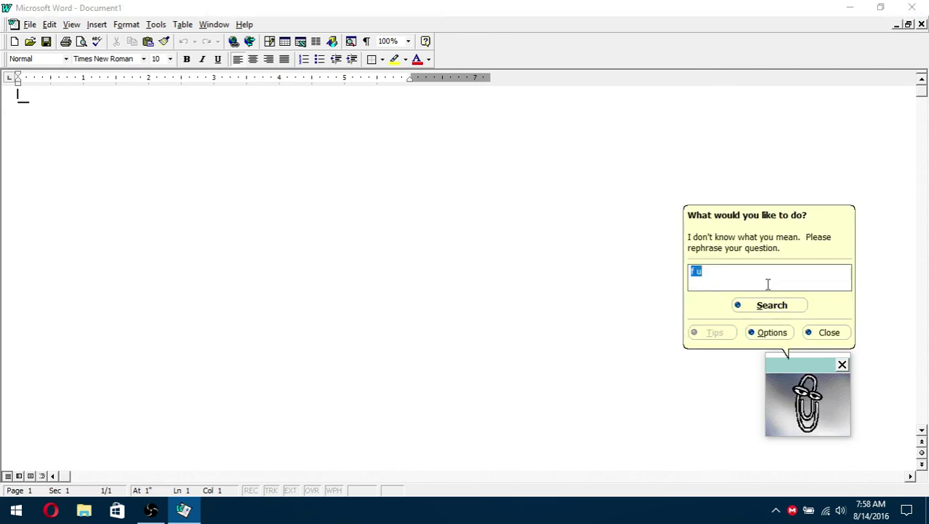
{"action": "key", "text": "BackSpace"}
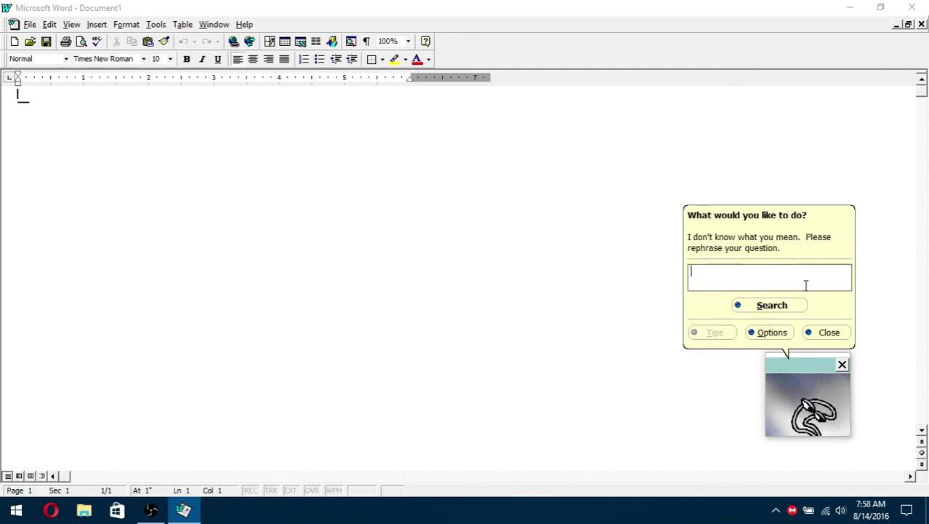
{"action": "type", "text": "Hello"}
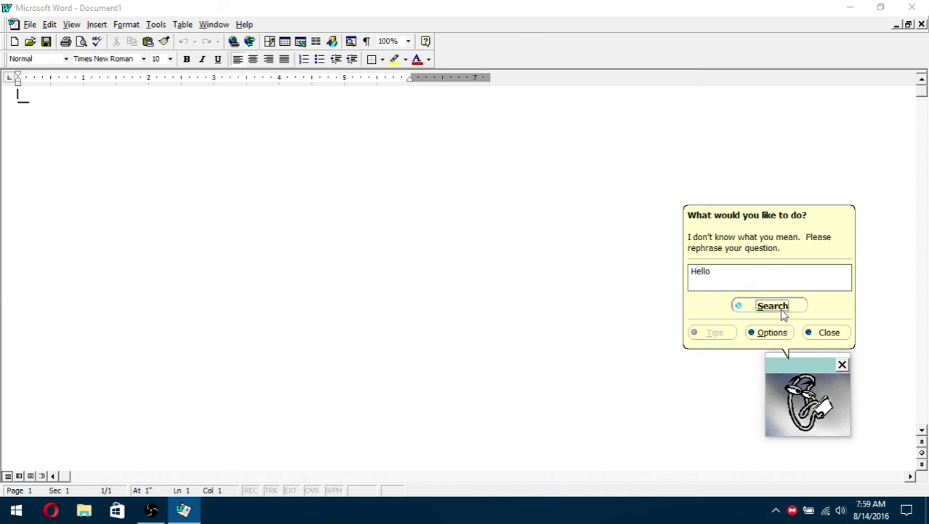
{"action": "left_click", "coordinate": [780, 308]}
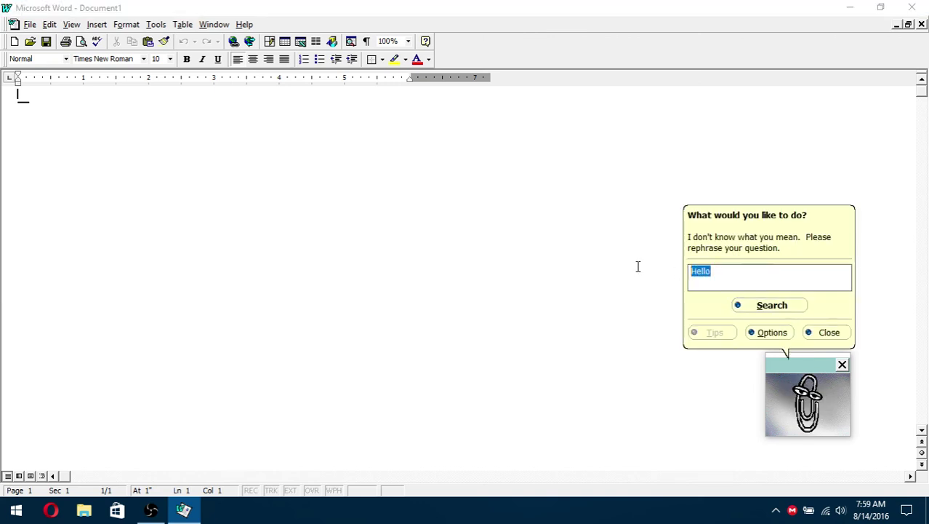
- Search the Assistant for 'I want to write a letter', fixing the typo, and pick 'Create a letter'
{"action": "type", "text": "H"}
{"action": "key", "text": "BackSpace"}
{"action": "type", "text": "I wa"}
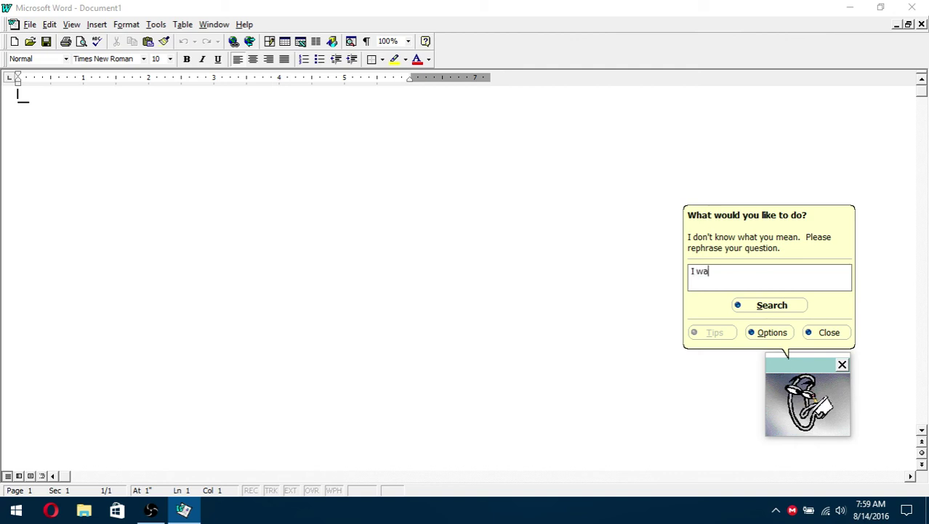
{"action": "type", "text": "nt to writ"}
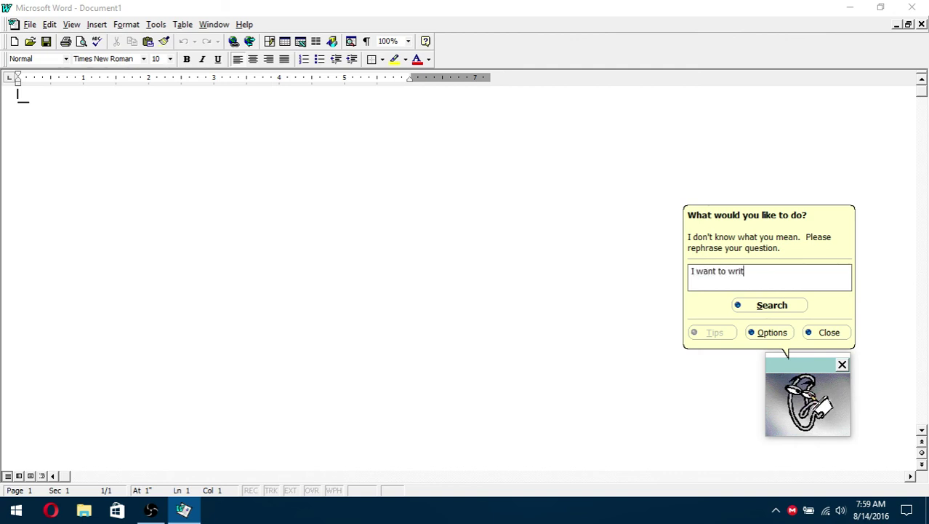
{"action": "type", "text": "e al"}
{"action": "type", "text": "ettee"}
{"action": "left_click", "coordinate": [756, 275]}
{"action": "left_click", "coordinate": [788, 275]}
{"action": "key", "text": "BackSpace"}
{"action": "left_click", "coordinate": [780, 306]}
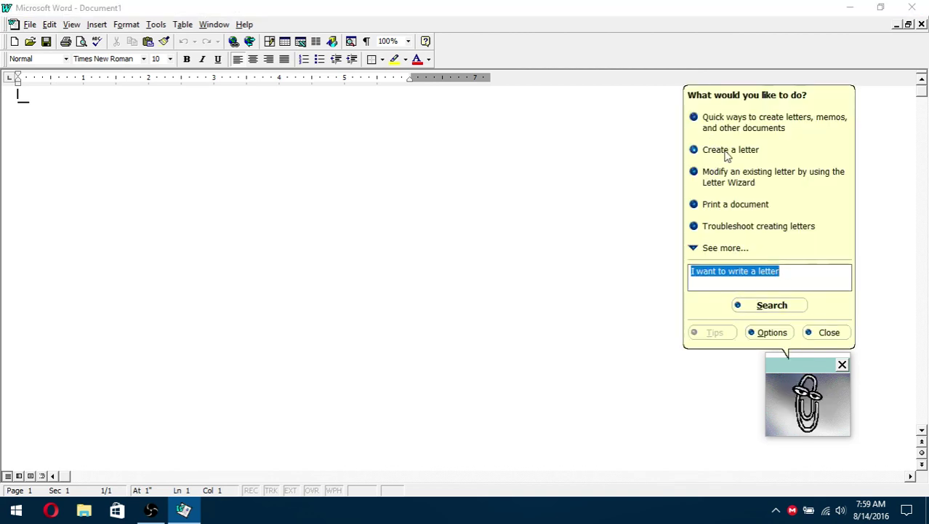
{"action": "left_click", "coordinate": [719, 150]}
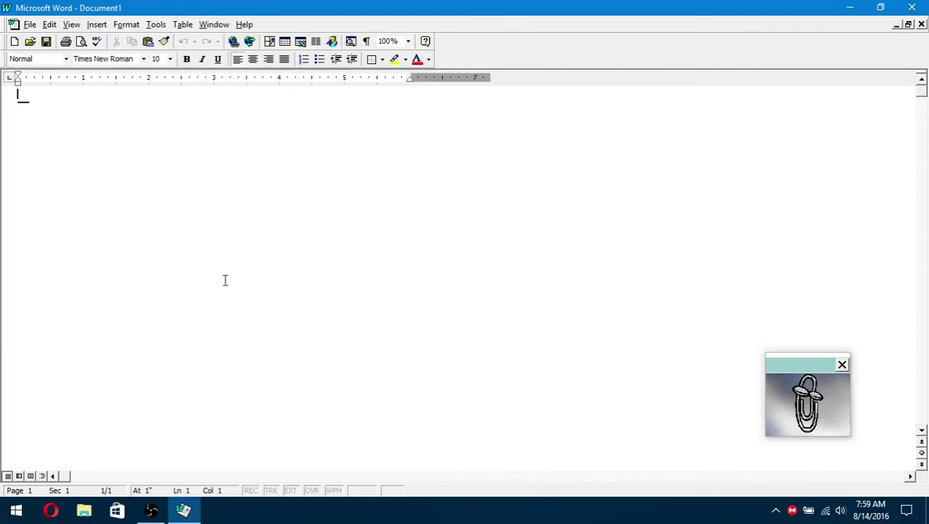
- Type test text 'Dsadww', close the Office Assistant, then delete the text
{"action": "type", "text": "Dsadww"}
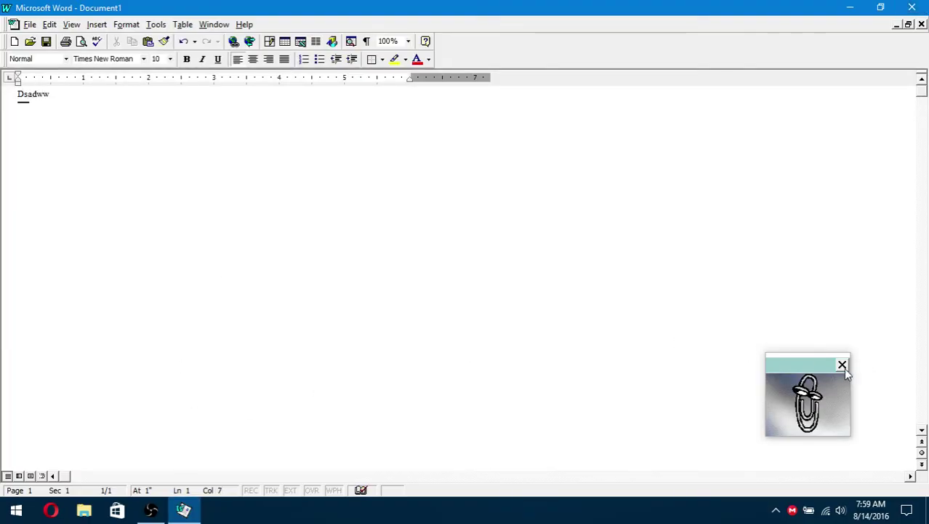
{"action": "left_click", "coordinate": [842, 366]}
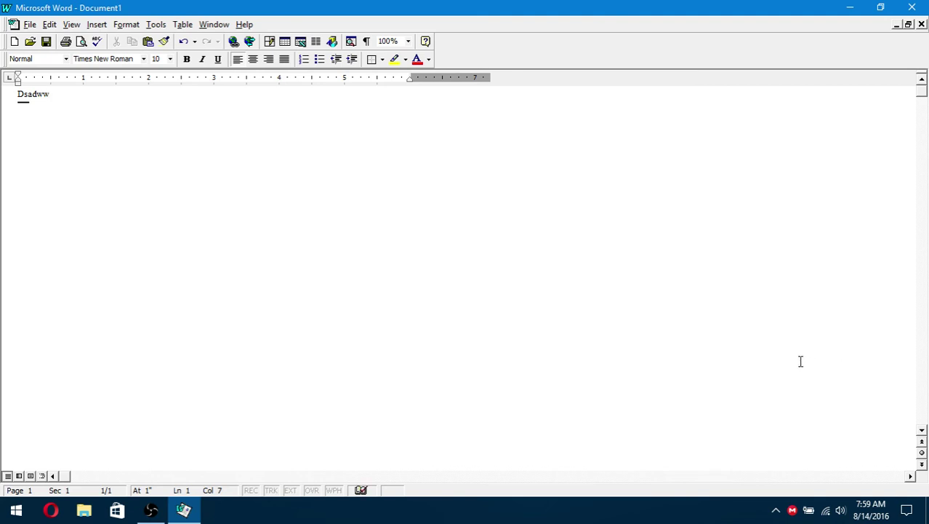
{"action": "key", "text": "ctrl+a"}
{"action": "key", "text": "Delete"}
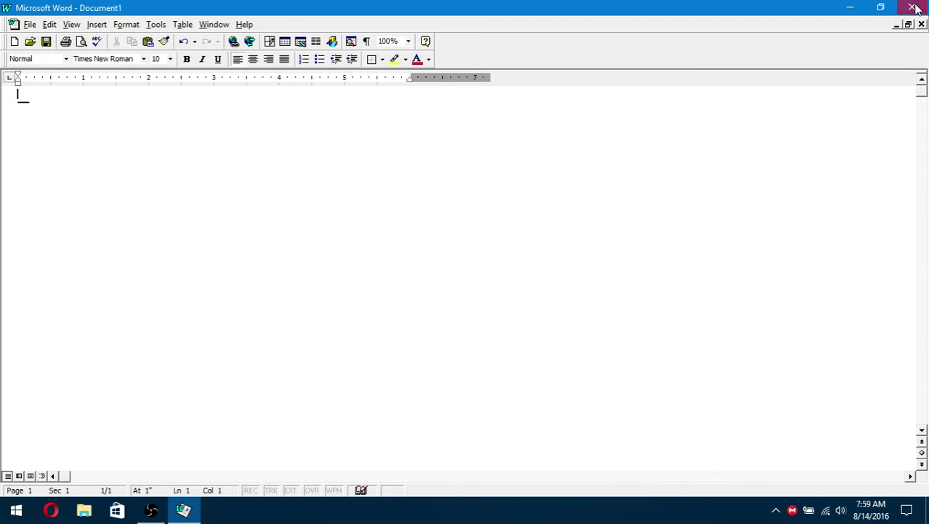
- Quit Word without saving and restore the OBS recorder window
{"action": "left_click", "coordinate": [915, 9]}
{"action": "left_click", "coordinate": [469, 302]}
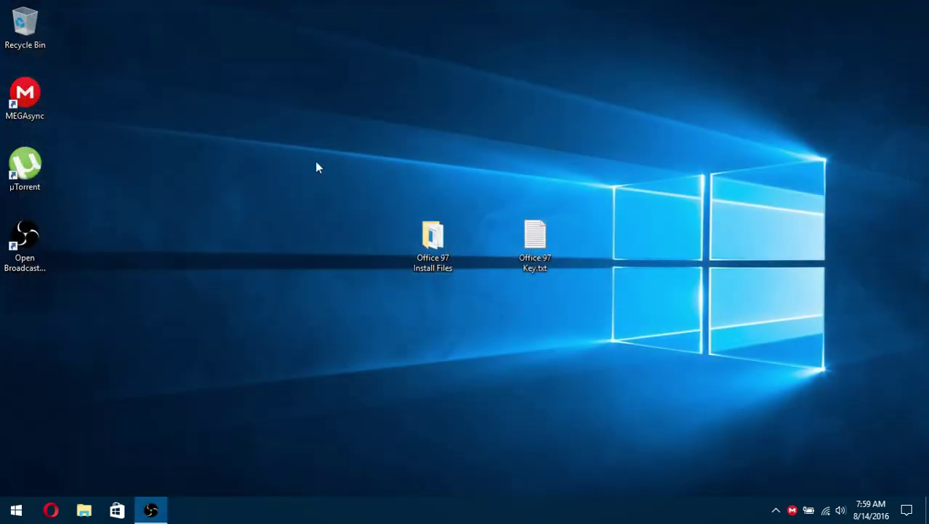
{"action": "left_click_drag", "start_coordinate": [301, 153], "coordinate": [287, 198]}
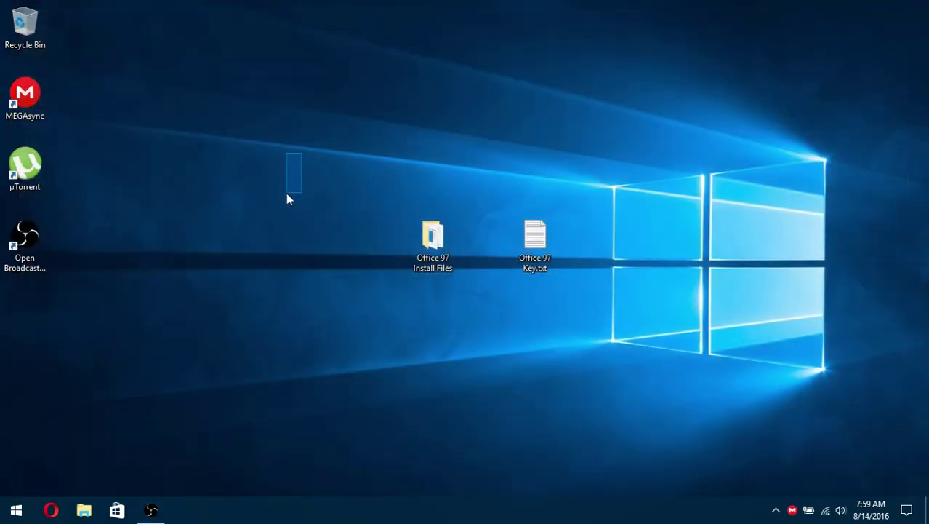
{"action": "left_click", "coordinate": [160, 511]}
{"action": "left_click", "coordinate": [159, 512]}
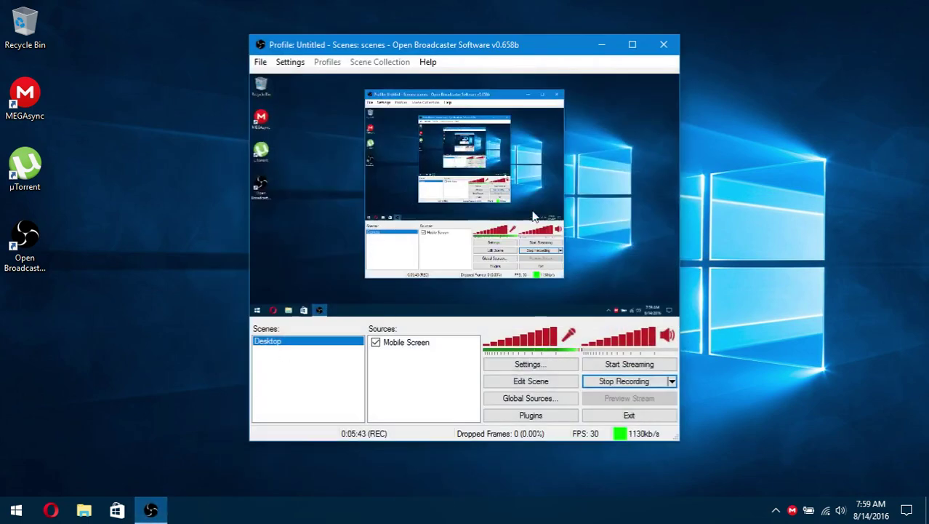